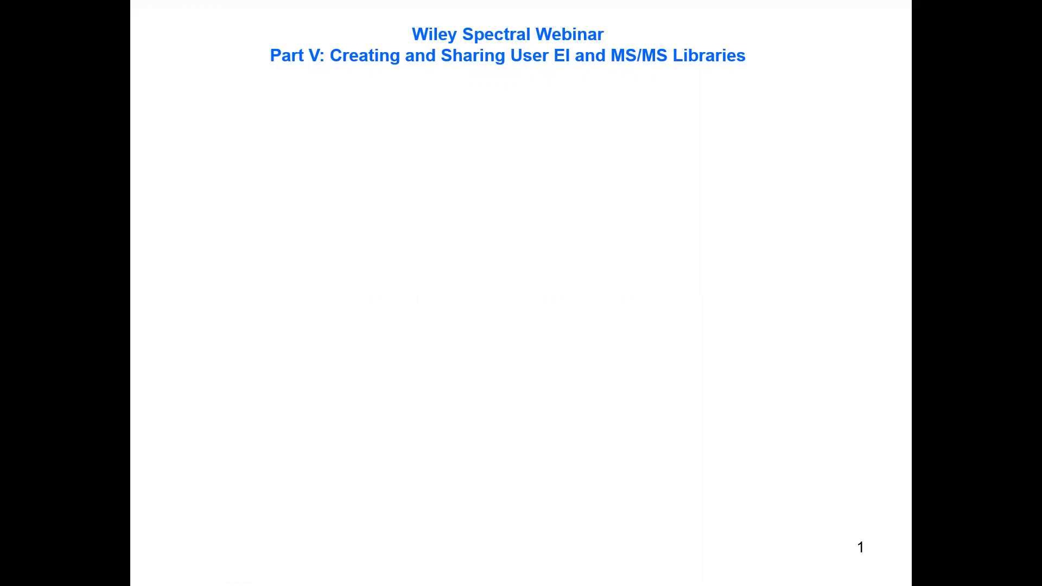
{"action": "left_click", "coordinate": [350, 154]}
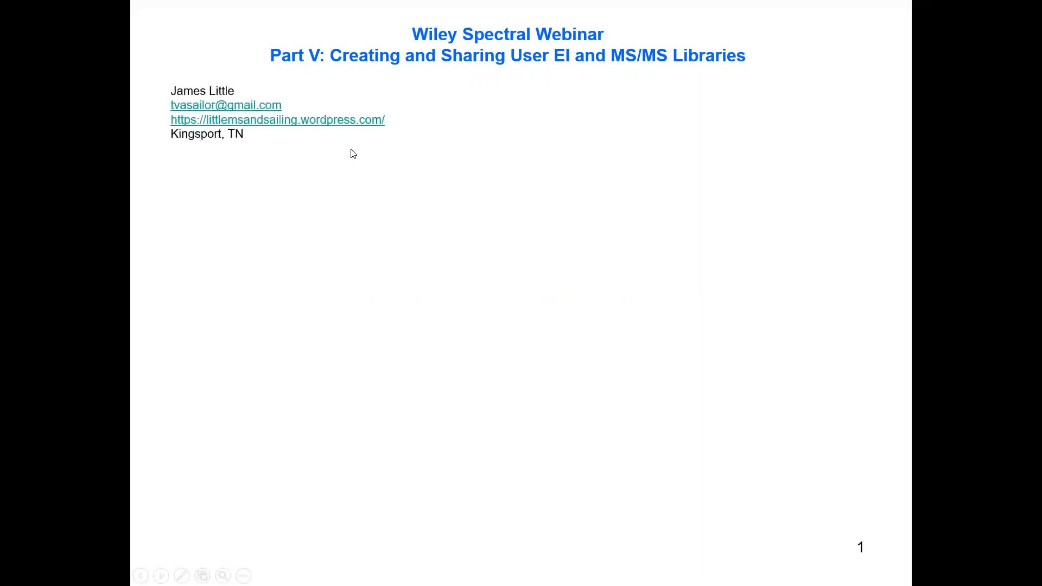
{"action": "left_click", "coordinate": [351, 154]}
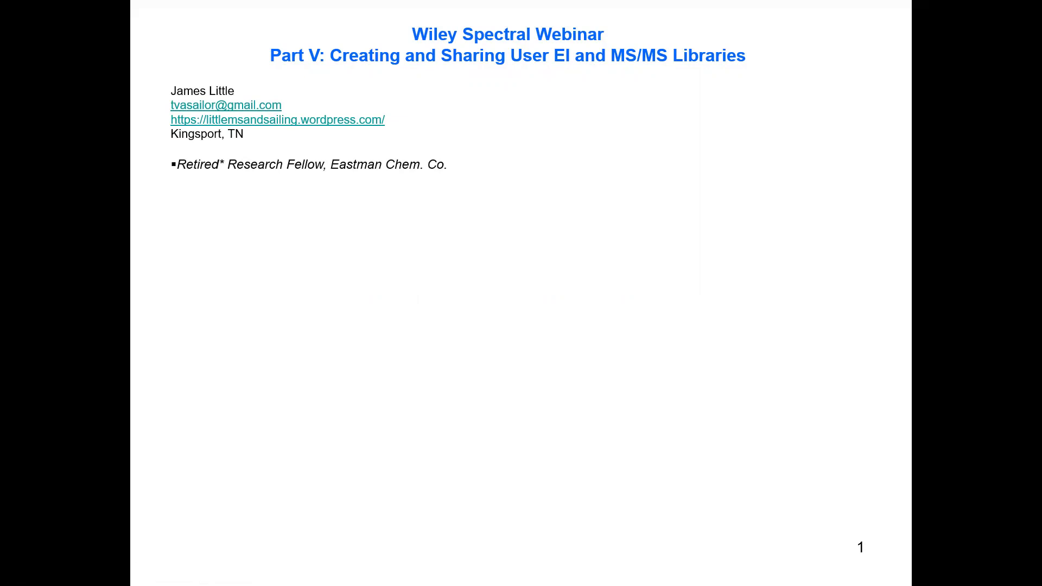
{"action": "key", "text": "Right"}
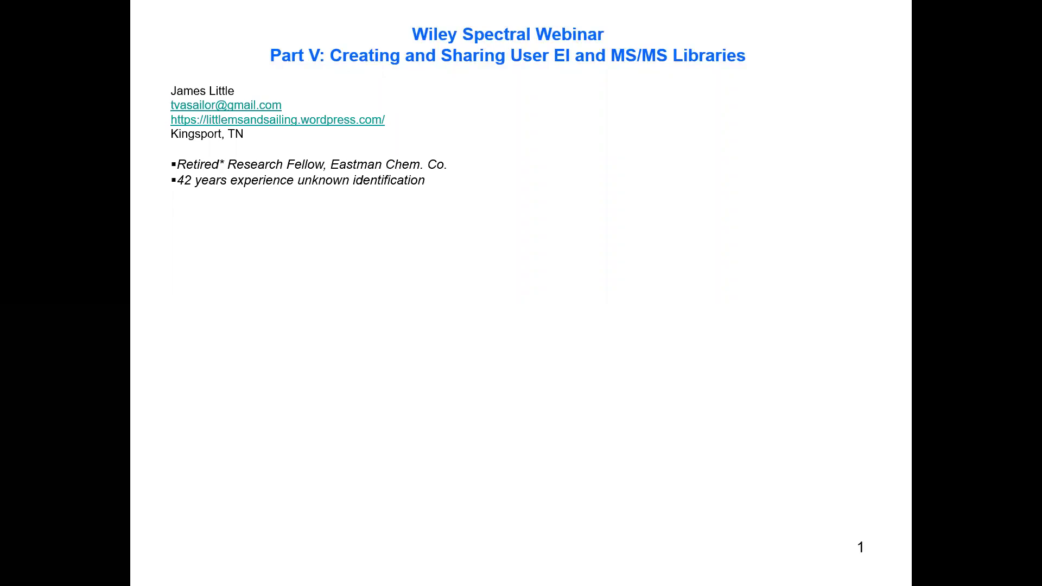
{"action": "key", "text": "Right"}
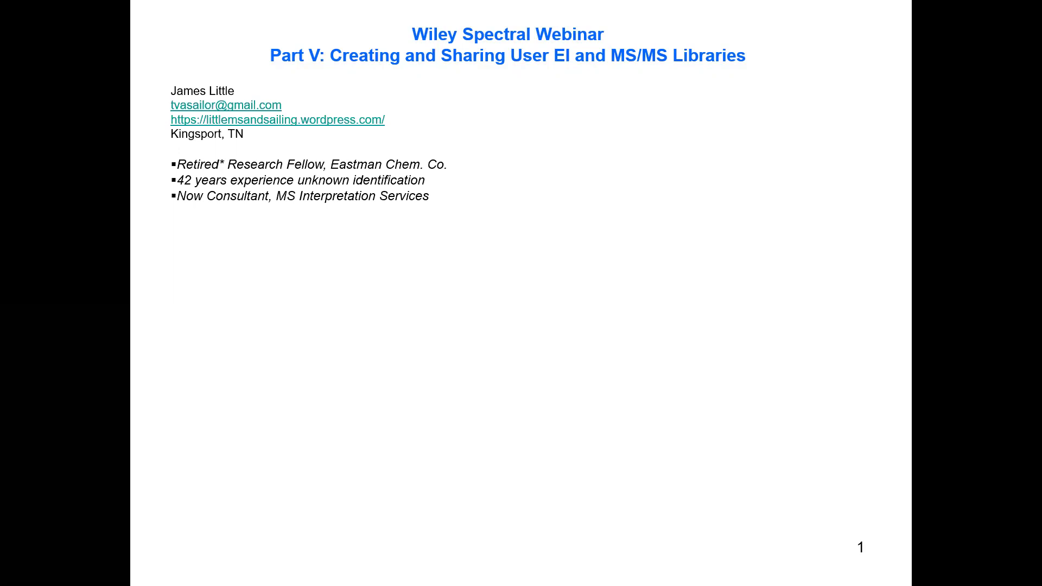
{"action": "key", "text": "Right"}
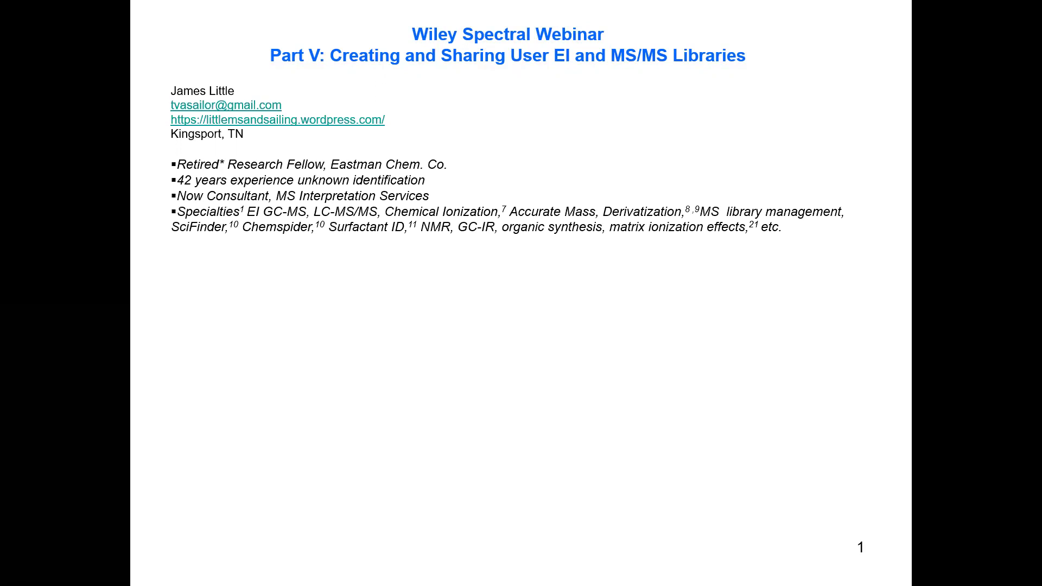
{"action": "key", "text": "Right"}
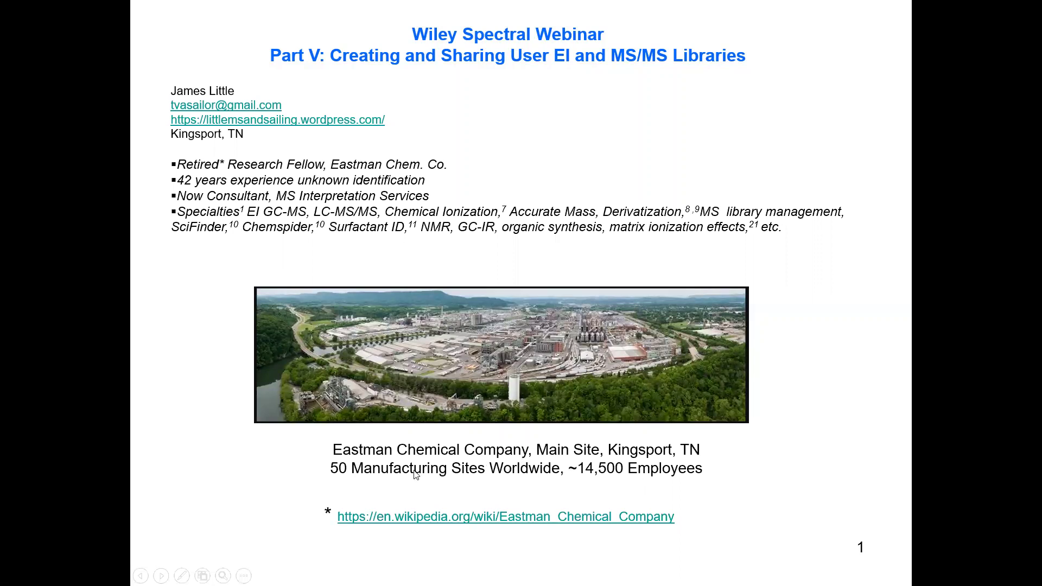
{"action": "left_click", "coordinate": [413, 293]}
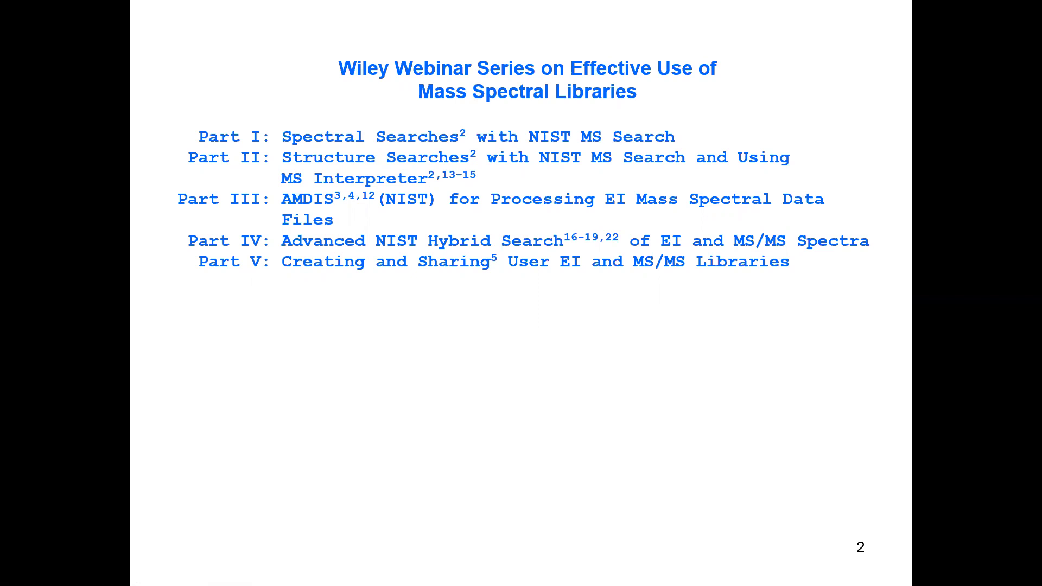
{"action": "key", "text": "Right"}
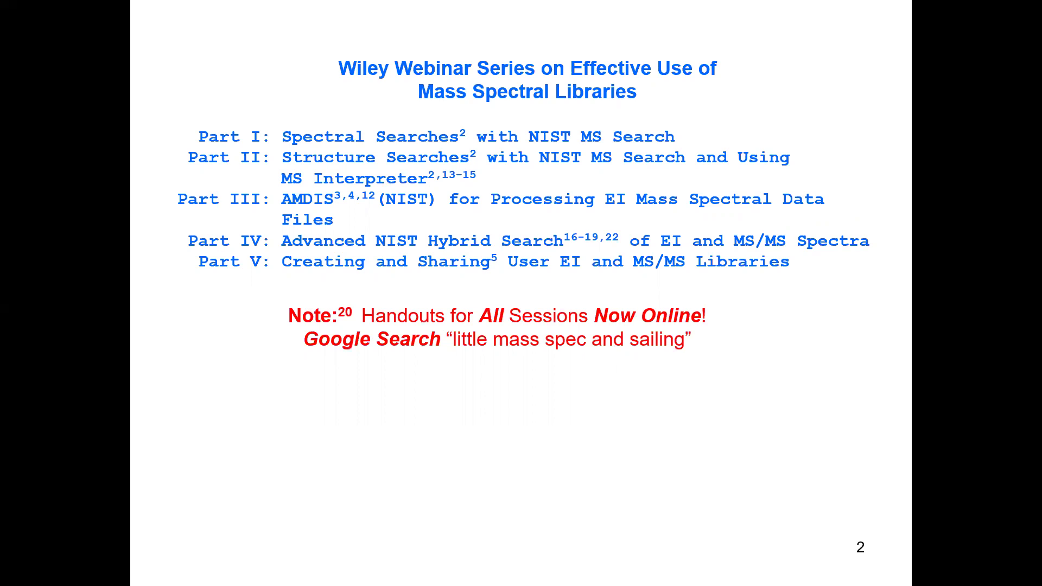
{"action": "key", "text": "Right"}
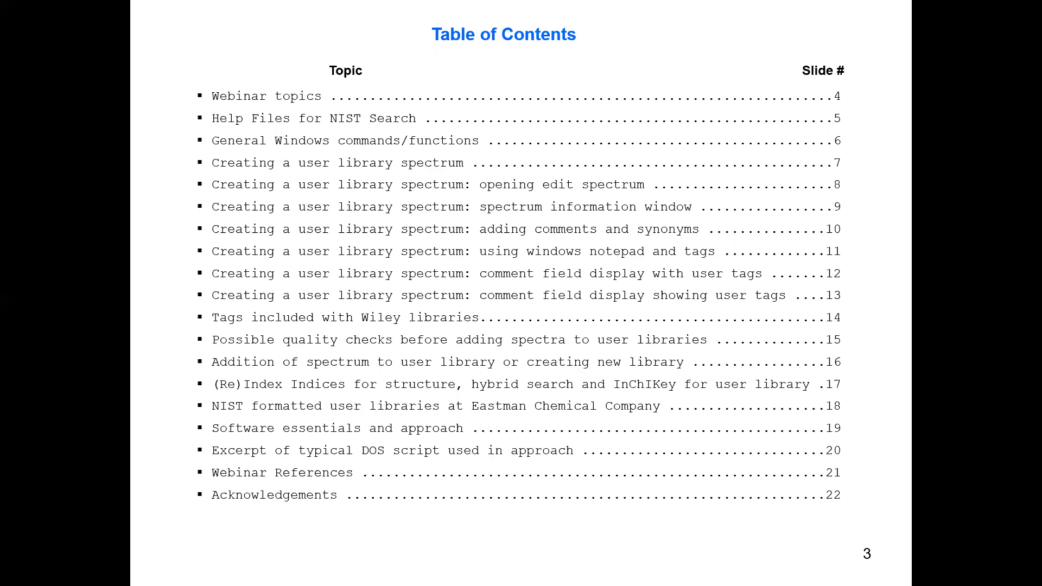
{"action": "key", "text": "Right"}
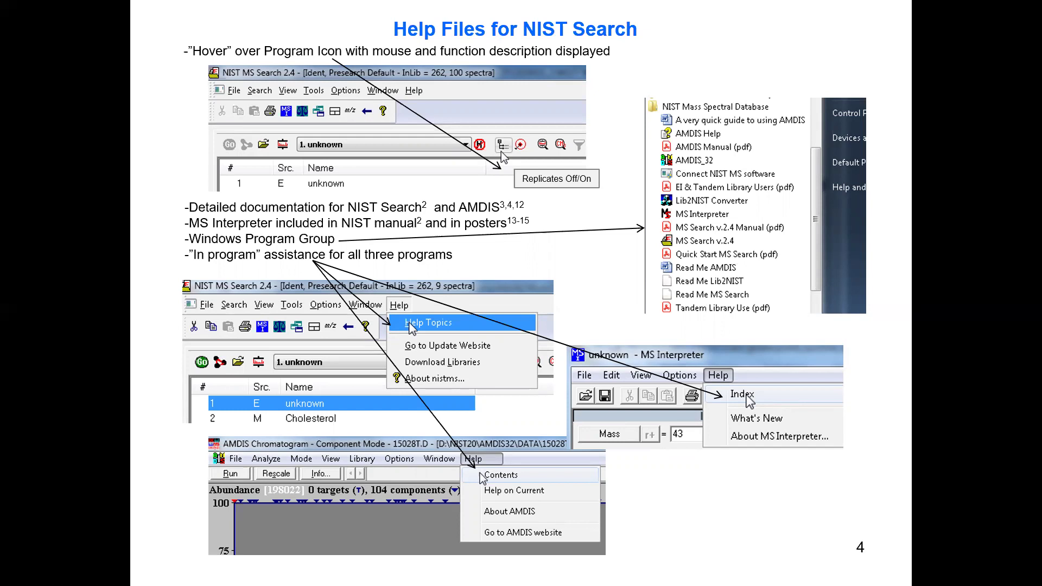
{"action": "key", "text": "Right"}
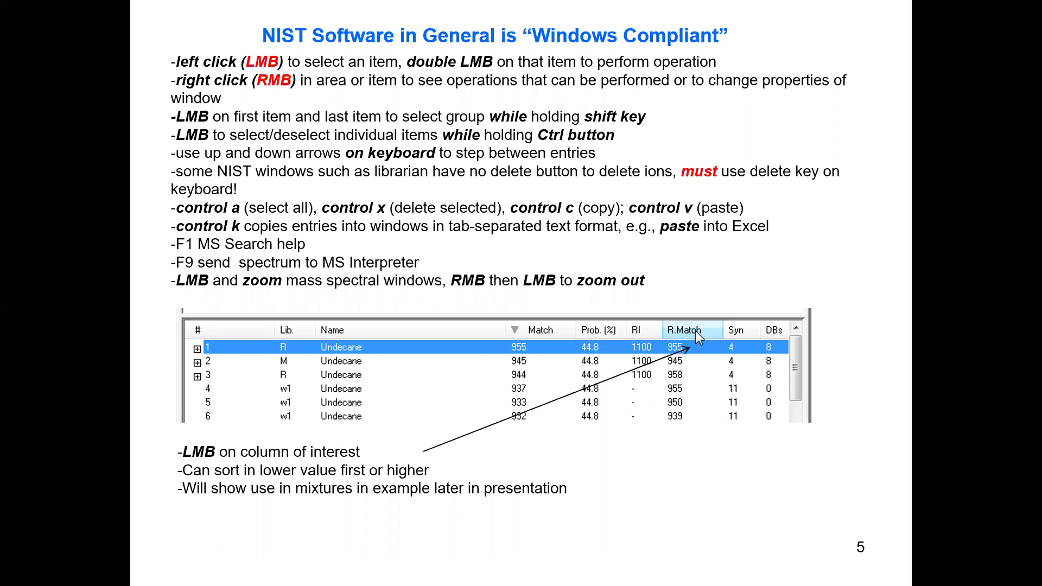
{"action": "left_click", "coordinate": [468, 163]}
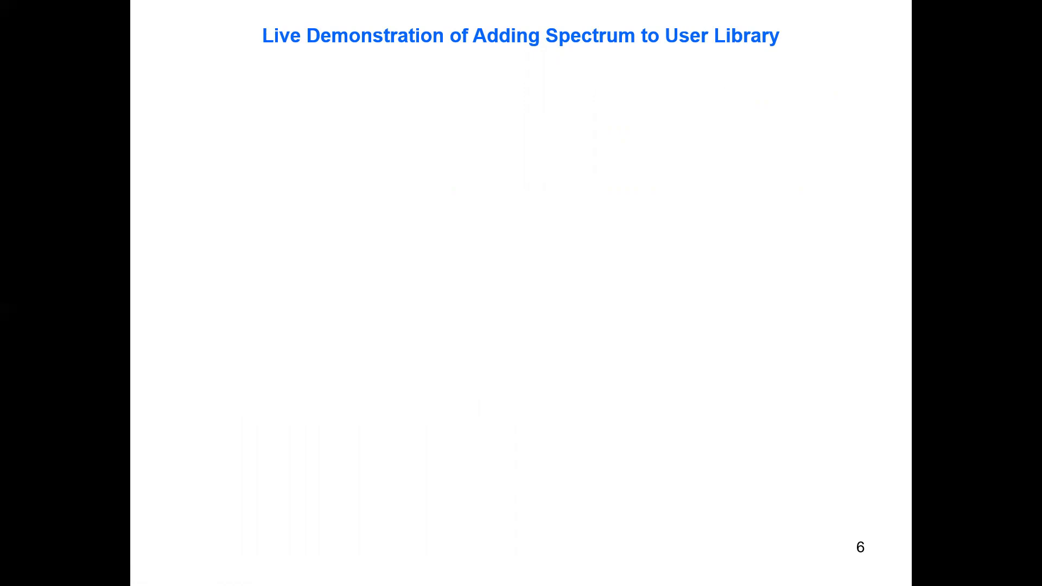
End the slideshow, switch to NIST MS Search and select the "Part V: Hybrid Example with no structure some air and water" spectrum
{"action": "key", "text": "Escape"}
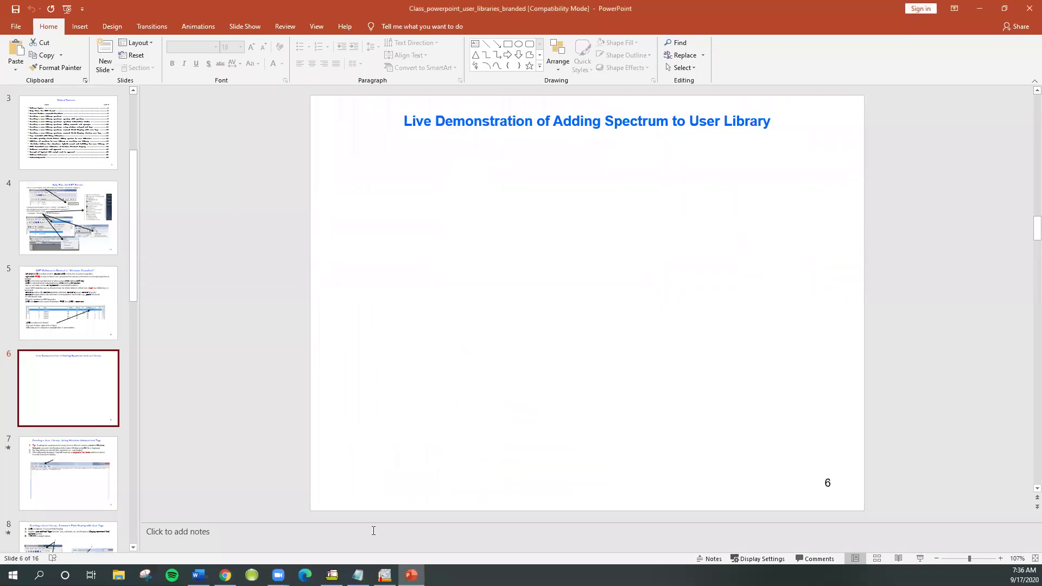
{"action": "left_click", "coordinate": [332, 575]}
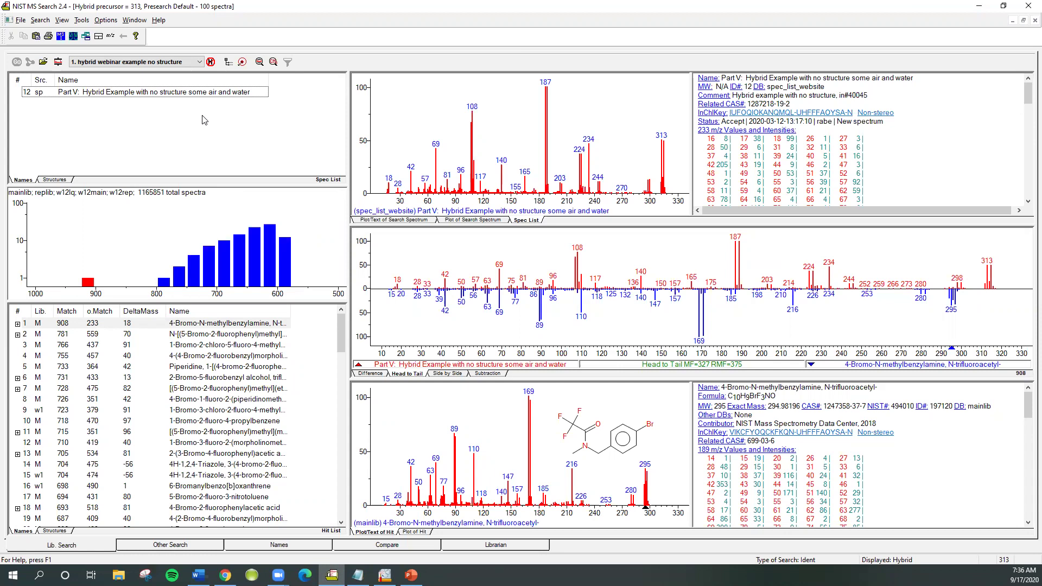
{"action": "left_click", "coordinate": [185, 92]}
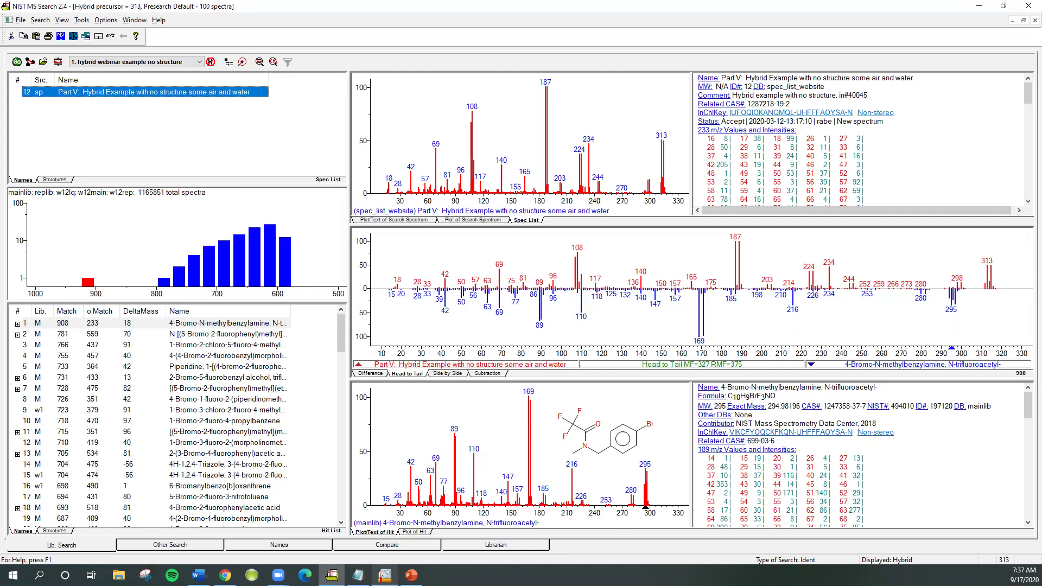
Switch to ACD/ChemSketch and copy the entire drawn bromo-fluoro trifluoroacetamide structure
{"action": "left_click", "coordinate": [384, 575]}
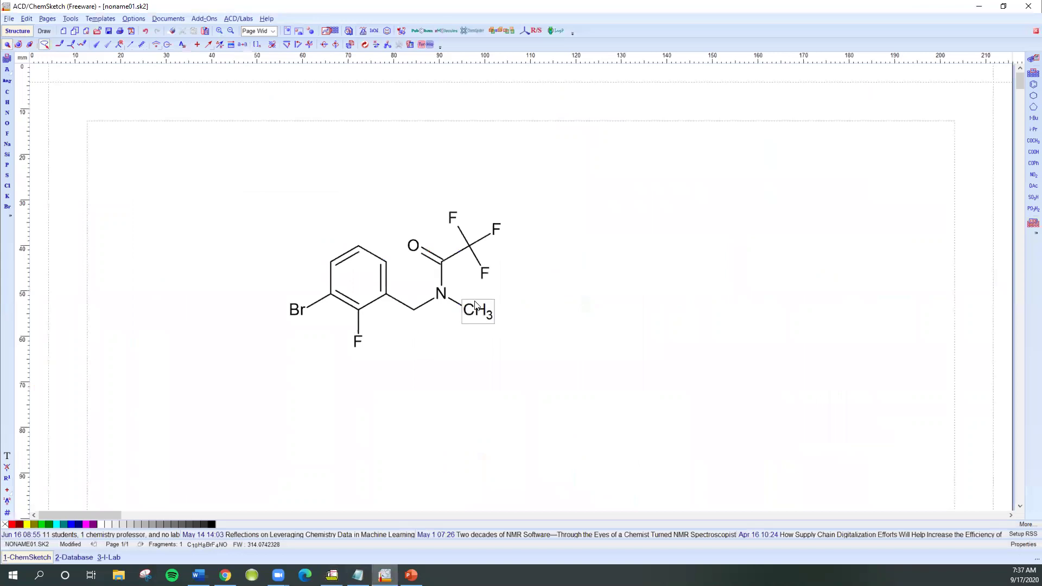
{"action": "key", "text": "ctrl+a"}
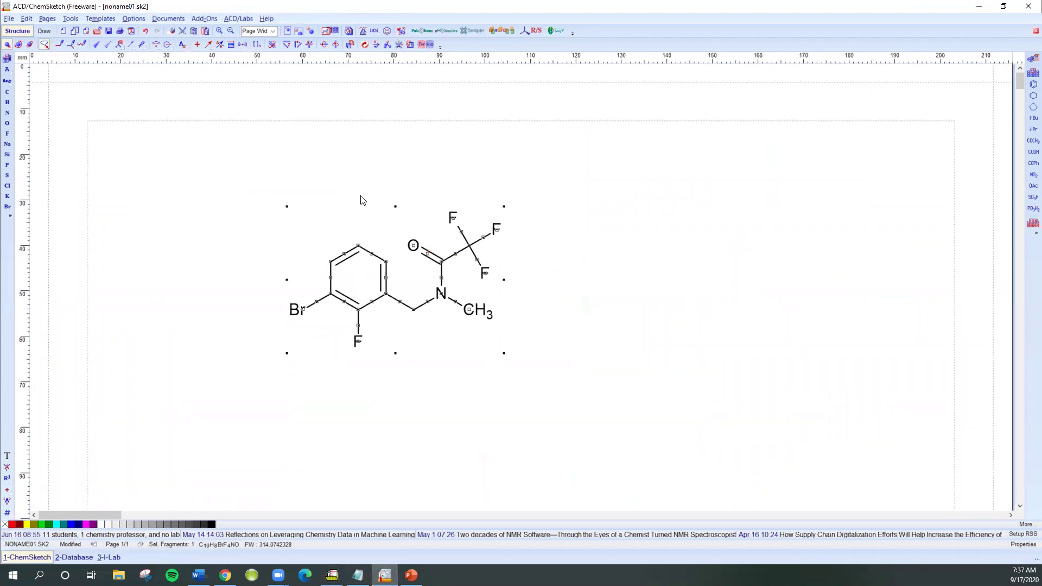
{"action": "mouse_move", "coordinate": [232, 172]}
{"action": "left_mouse_down"}
{"action": "mouse_move", "coordinate": [373, 379]}
{"action": "mouse_move", "coordinate": [529, 228]}
{"action": "mouse_move", "coordinate": [439, 208]}
{"action": "left_mouse_up"}
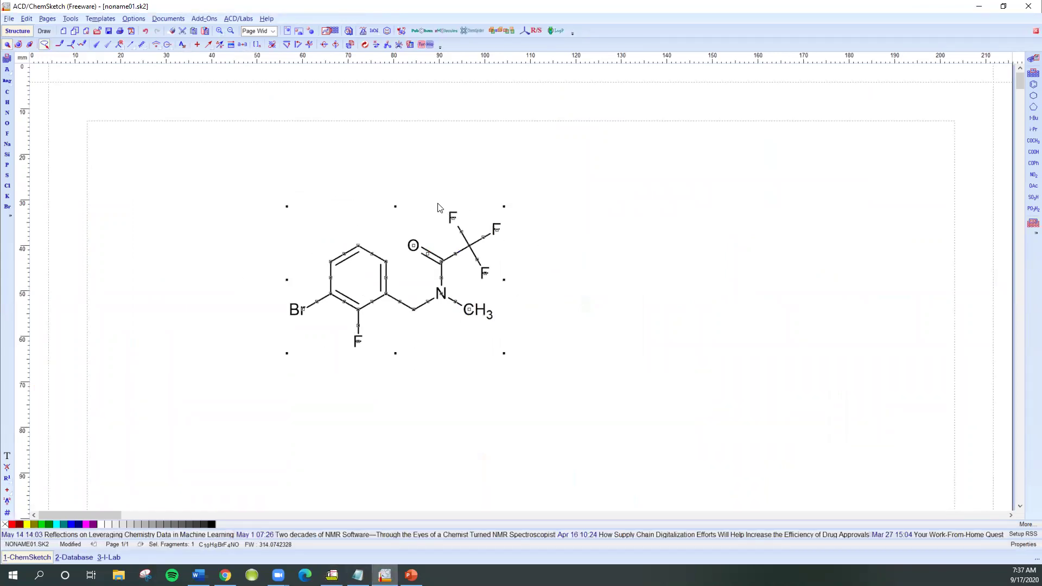
{"action": "left_click", "coordinate": [27, 20]}
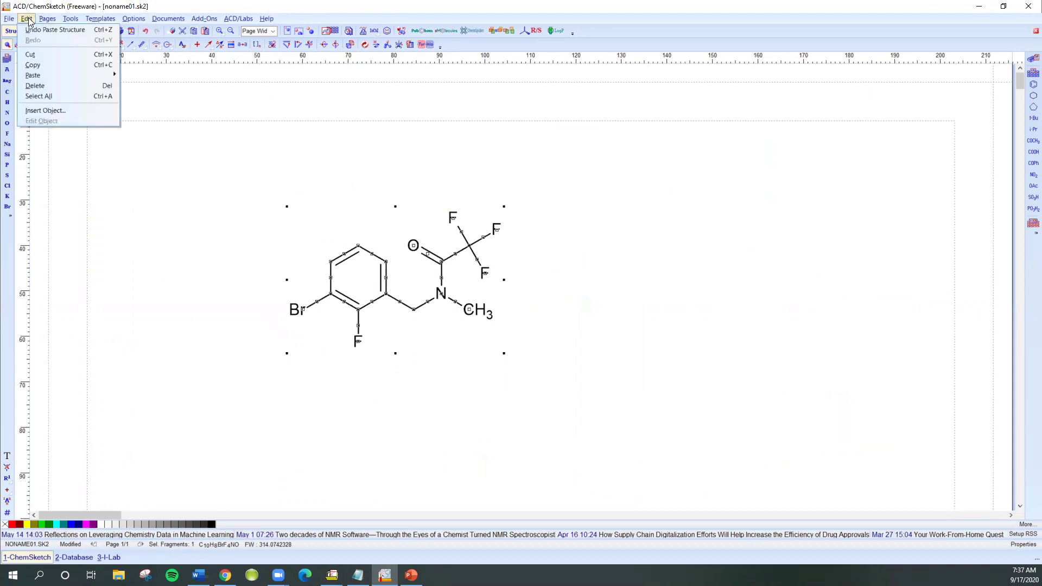
{"action": "left_click", "coordinate": [30, 69]}
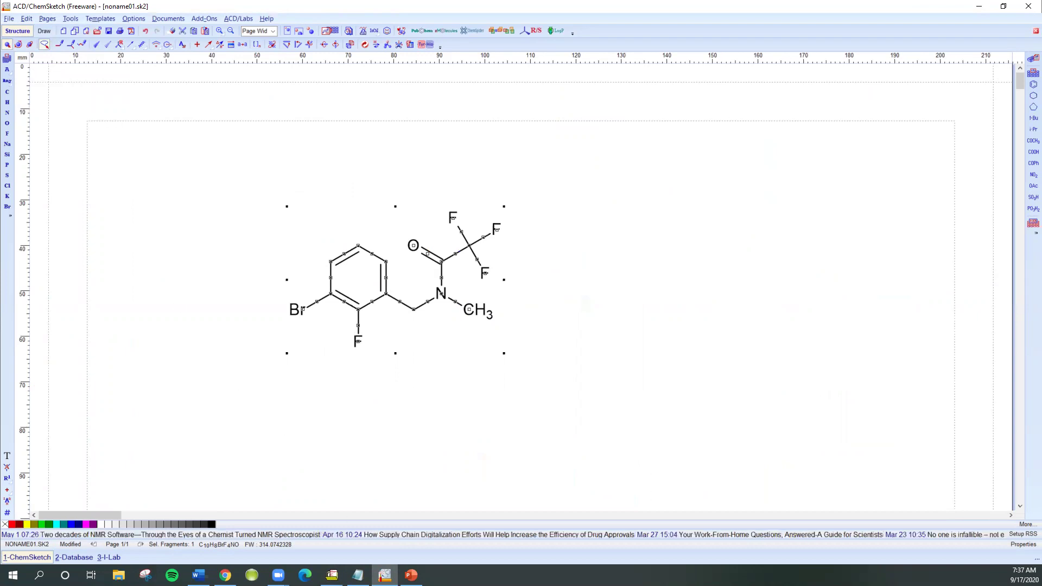
Return to NIST MS Search, open the Part V hybrid example for editing in the Librarian and attach the copied structure from the clipboard
{"action": "mouse_move", "coordinate": [358, 575]}
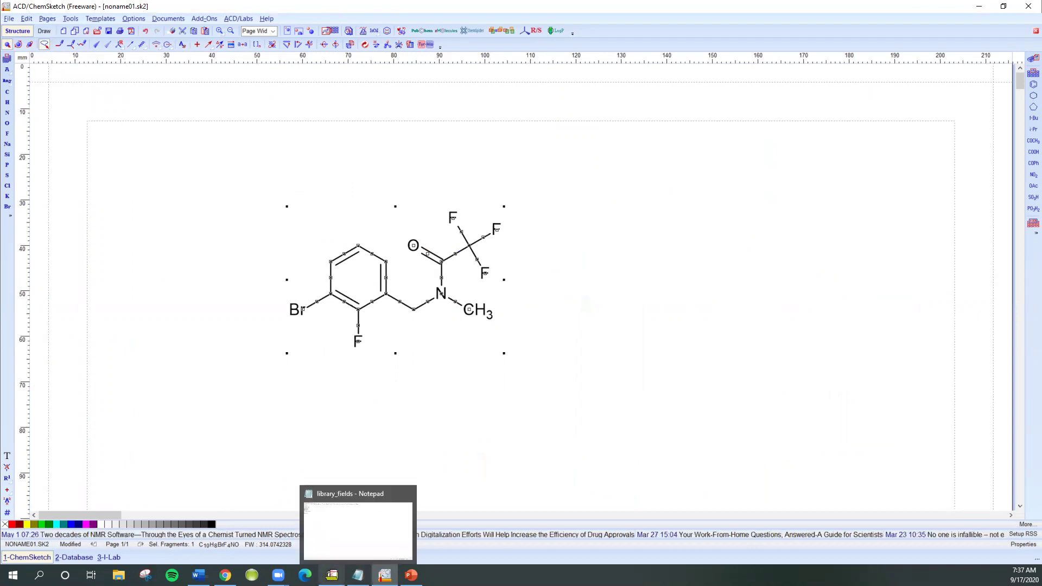
{"action": "left_click", "coordinate": [332, 575]}
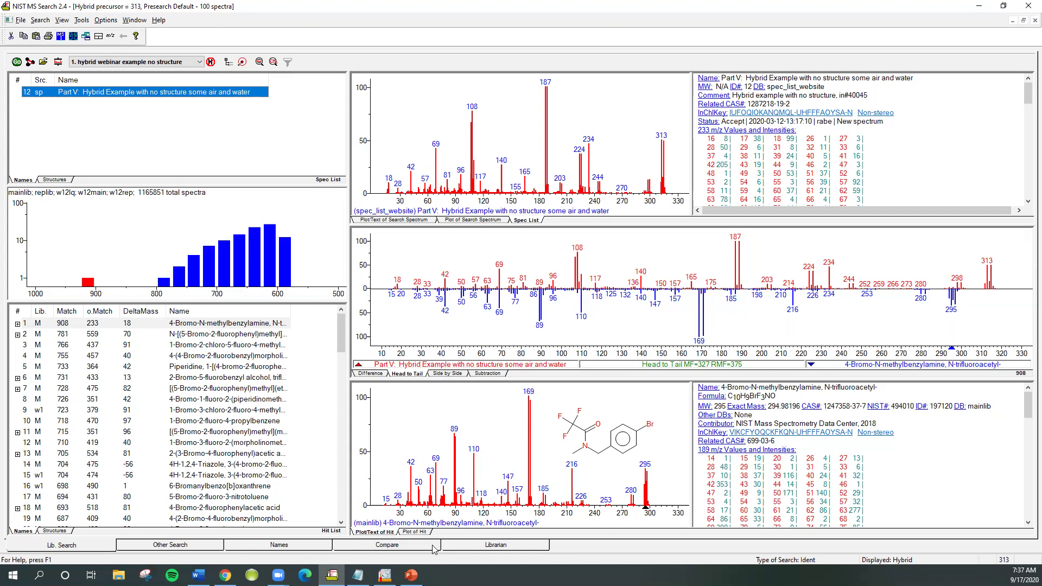
{"action": "left_click", "coordinate": [479, 548]}
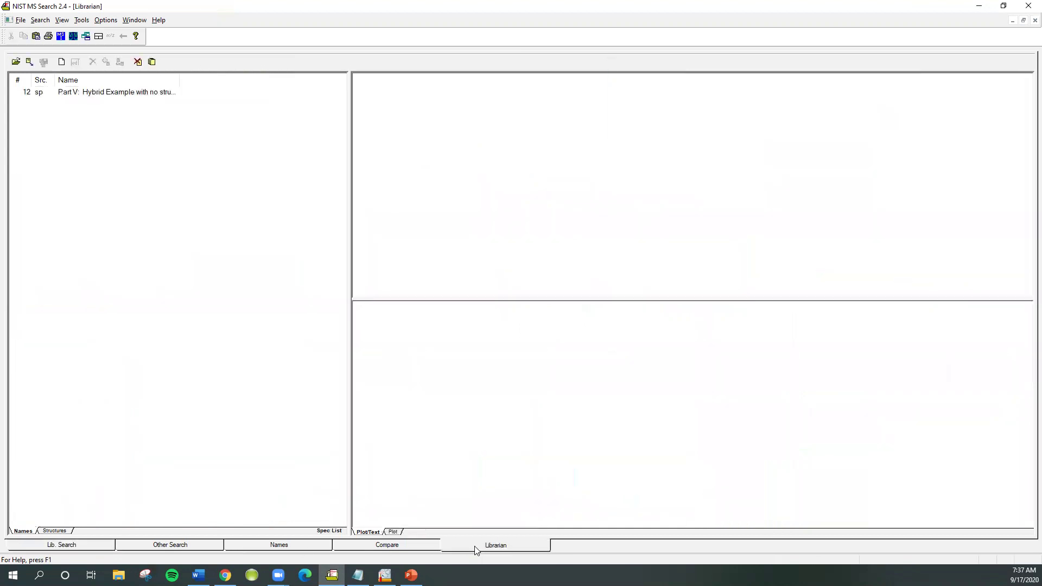
{"action": "left_click", "coordinate": [151, 99]}
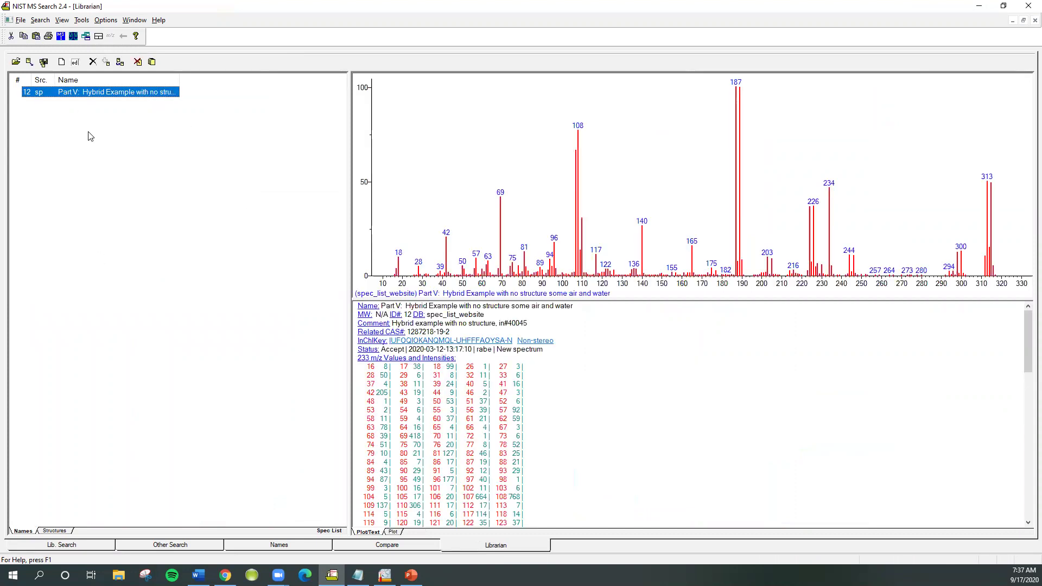
{"action": "left_click", "coordinate": [75, 62]}
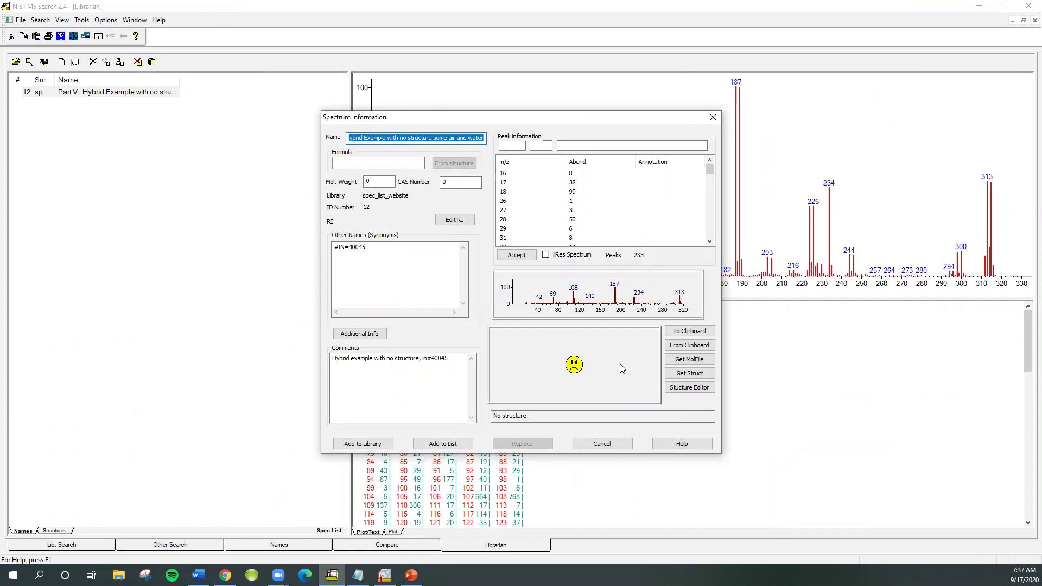
{"action": "left_click", "coordinate": [688, 345]}
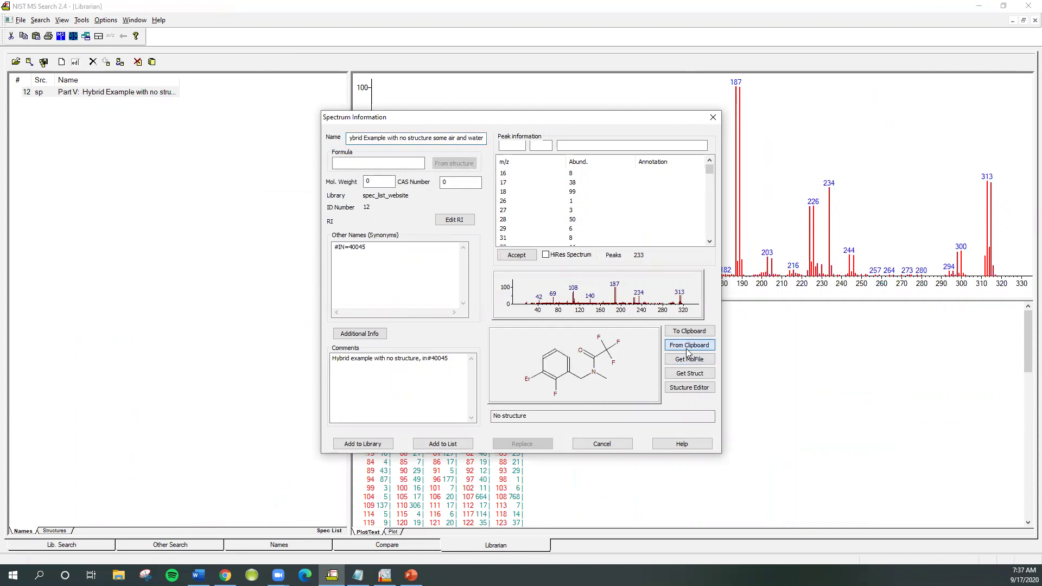
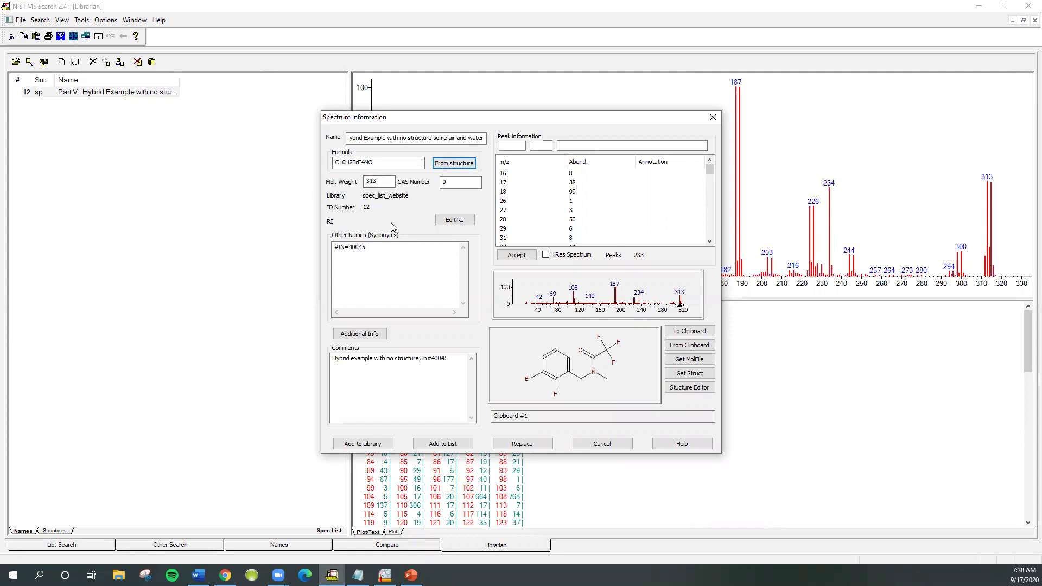
Replace the spectrum's existing synonym with two entries on separate lines: "PM 893" and "Stabilizer 1010"
{"action": "left_click_drag", "start_coordinate": [384, 248], "coordinate": [305, 248]}
{"action": "key", "text": "Delete"}
{"action": "type", "text": "IN"}
{"action": "key", "text": "BackSpace"}
{"action": "key", "text": "BackSpace"}
{"action": "type", "text": "PM"}
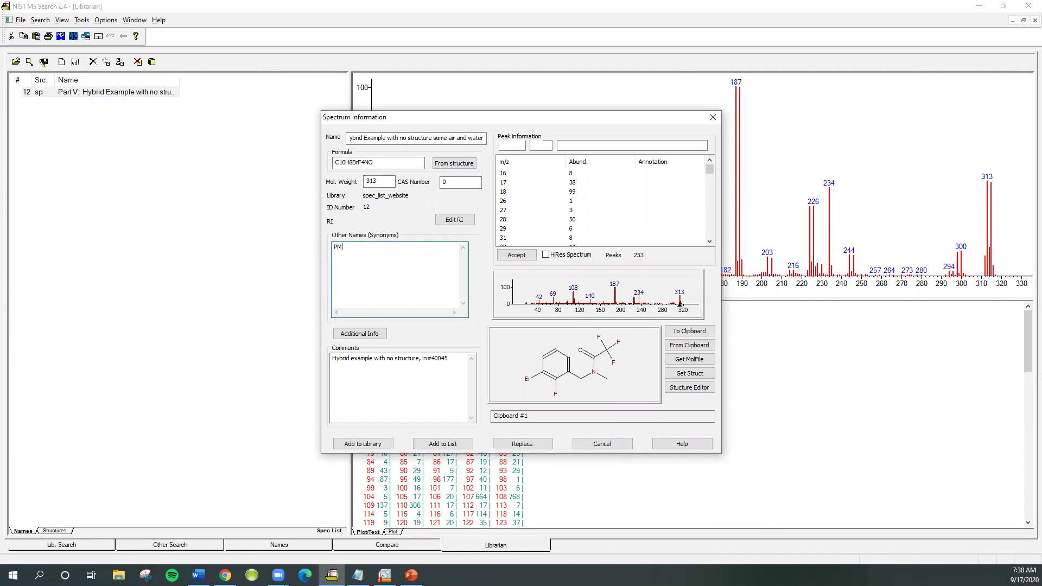
{"action": "type", "text": " 893"}
{"action": "key", "text": "Return"}
{"action": "type", "text": "Stabilizer 1010"}
Clear the spectrum's comments and copy the tagged Chemist, Lab_notebook and Analyst line from the library_fields file in Notepad, returning to the spectrum information
{"action": "left_click_drag", "start_coordinate": [449, 358], "coordinate": [333, 358]}
{"action": "key", "text": "Delete"}
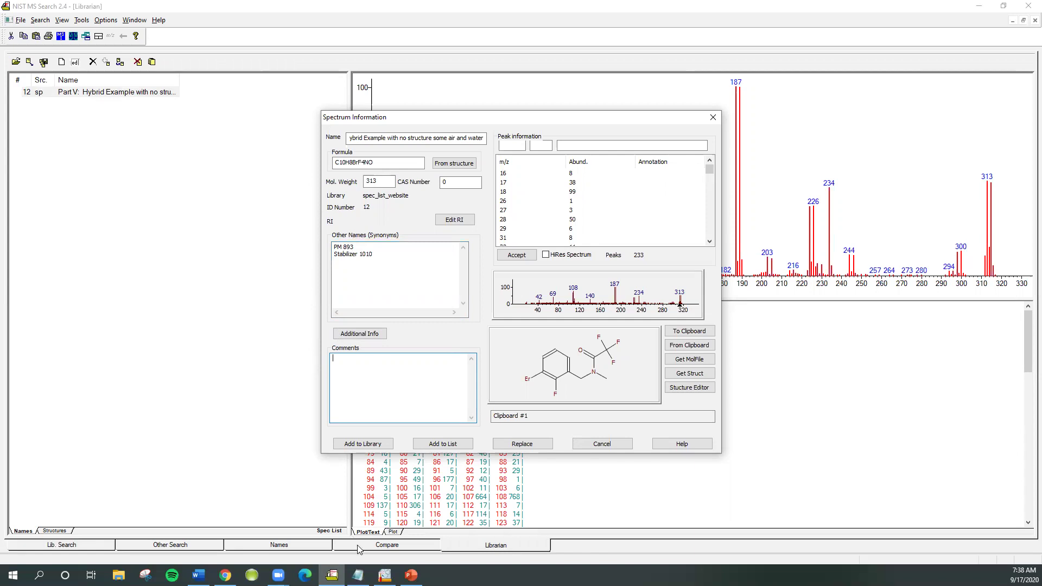
{"action": "mouse_move", "coordinate": [358, 575]}
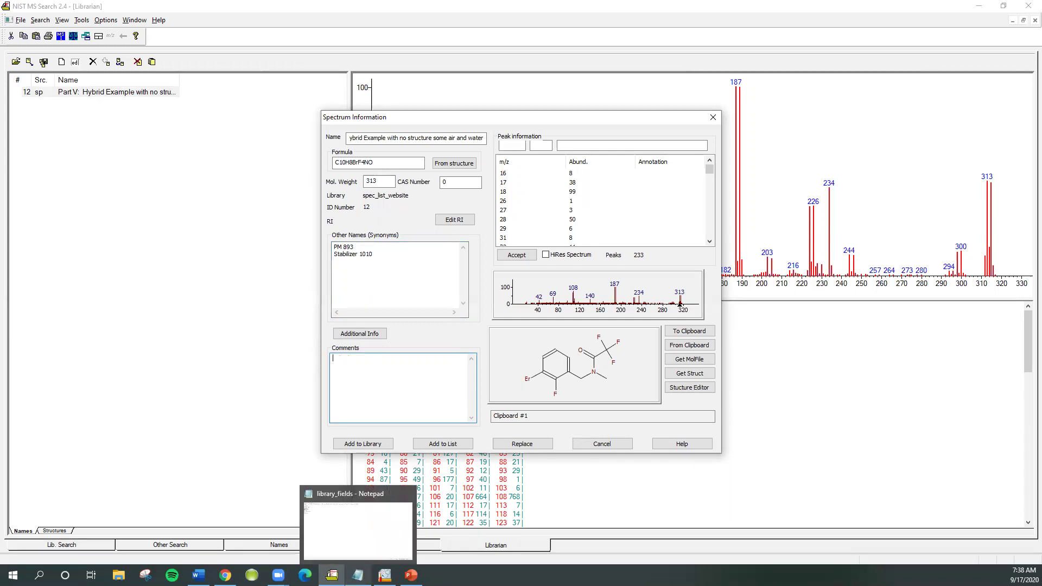
{"action": "left_click", "coordinate": [358, 575]}
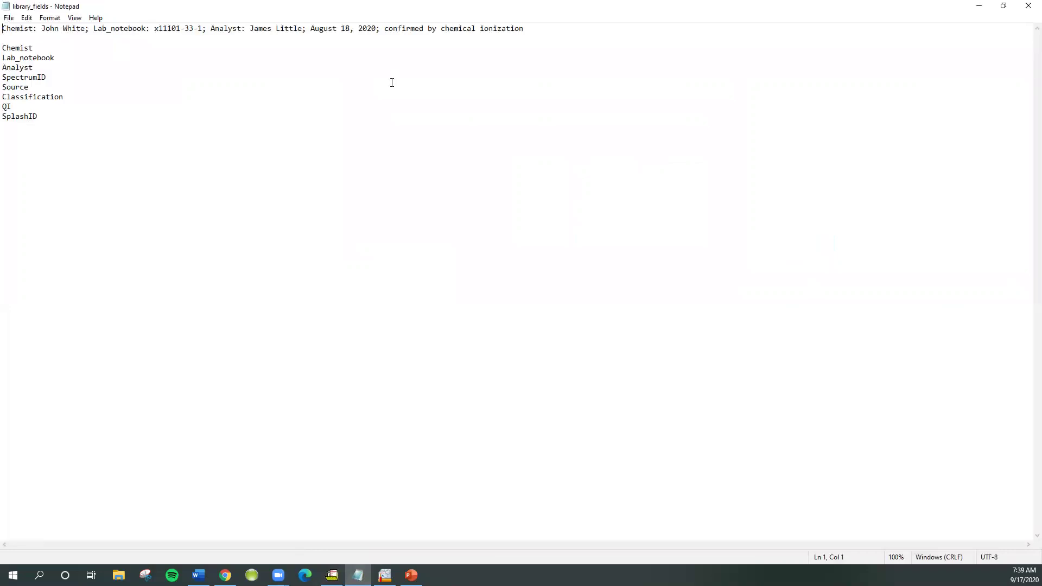
{"action": "left_click_drag", "start_coordinate": [524, 29], "coordinate": [14, 34]}
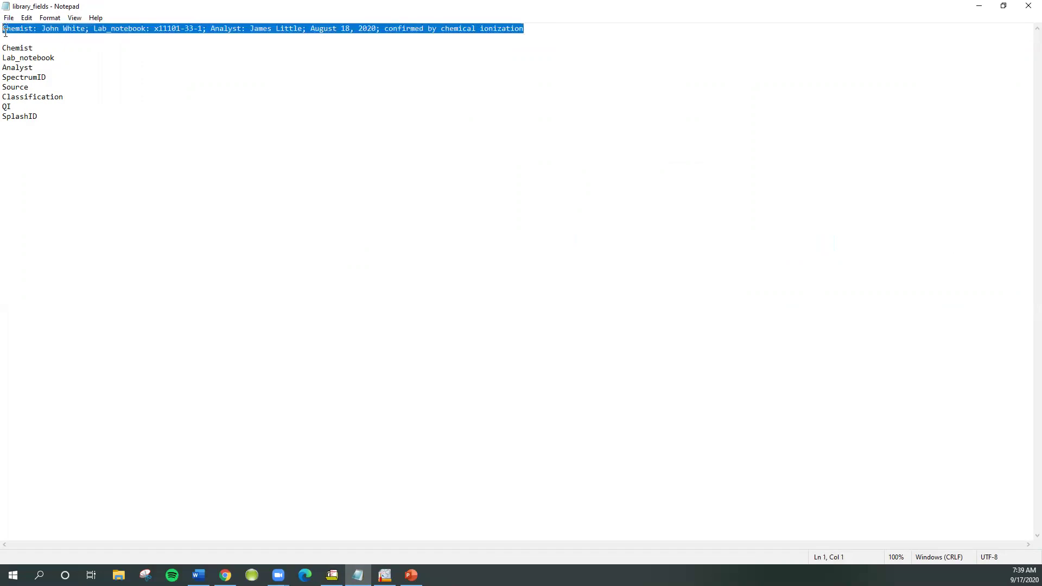
{"action": "right_click", "coordinate": [19, 28]}
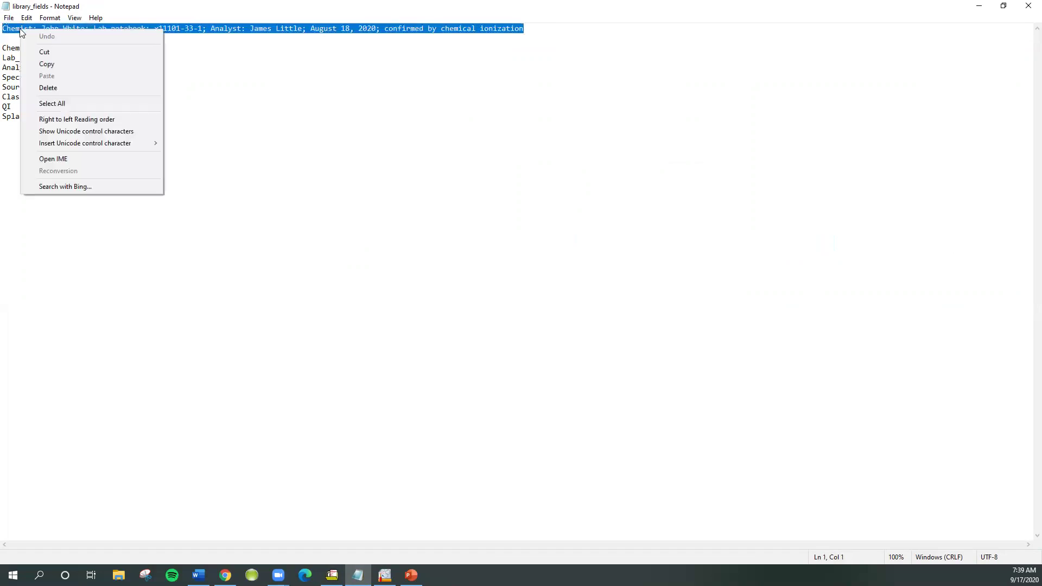
{"action": "left_click", "coordinate": [38, 64]}
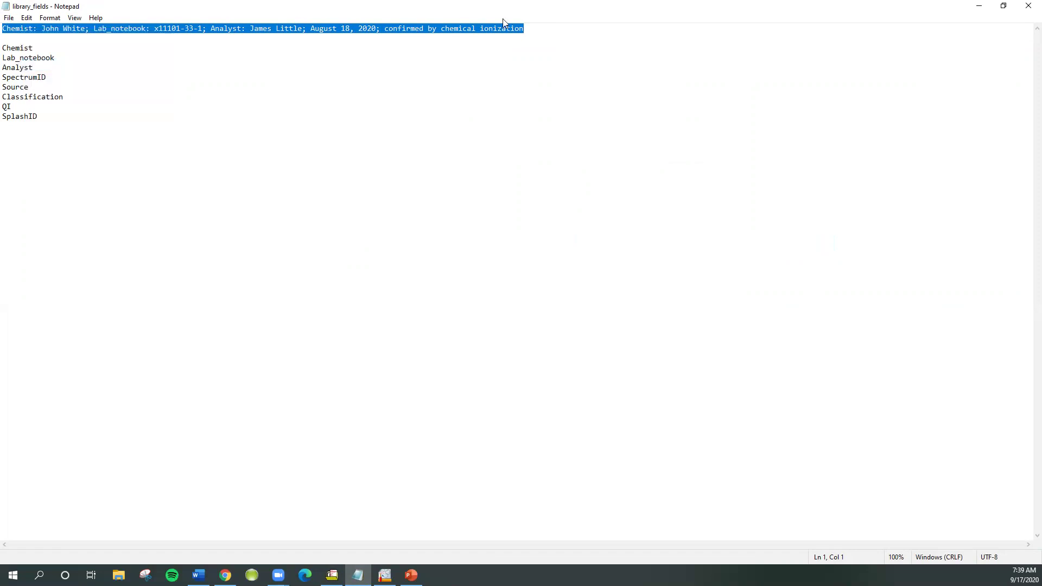
{"action": "left_click", "coordinate": [979, 6]}
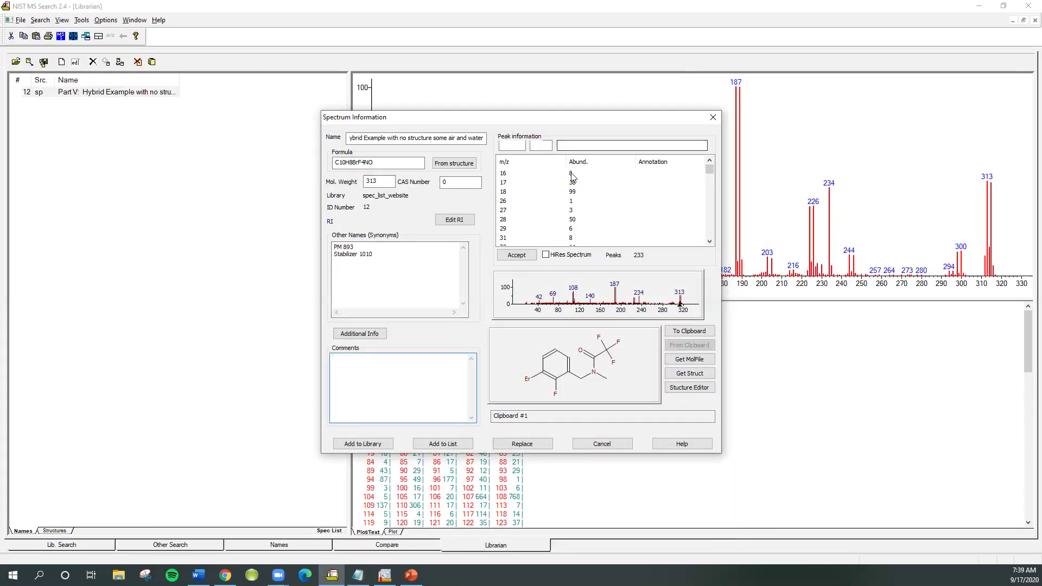
Paste the tagged Chemist, Lab_notebook and Analyst line into the spectrum's comments and add the edited spectrum to the spec list
{"action": "left_click", "coordinate": [424, 368]}
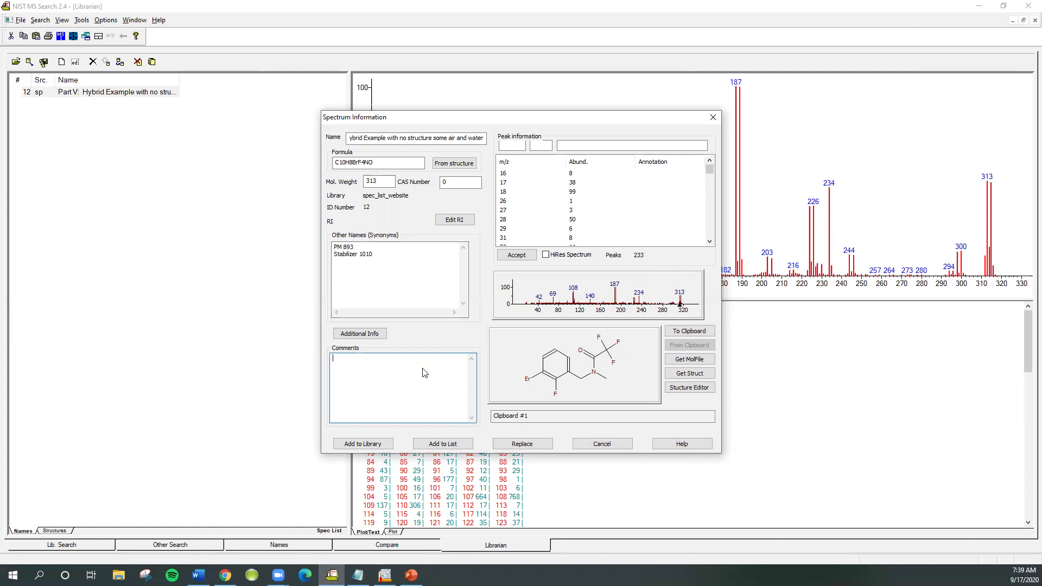
{"action": "right_click", "coordinate": [423, 368]}
{"action": "left_click", "coordinate": [449, 415]}
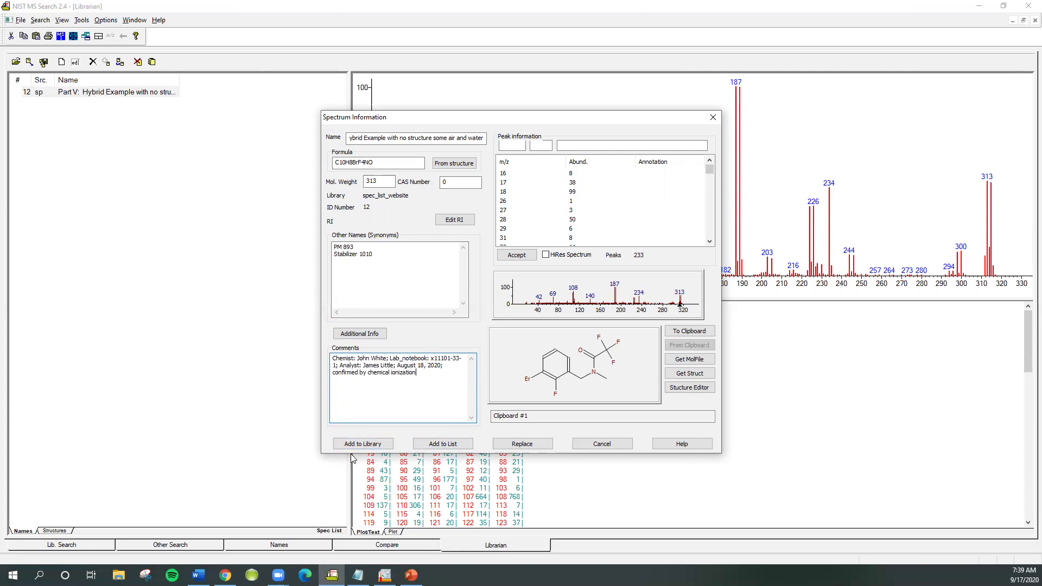
{"action": "left_click", "coordinate": [426, 449]}
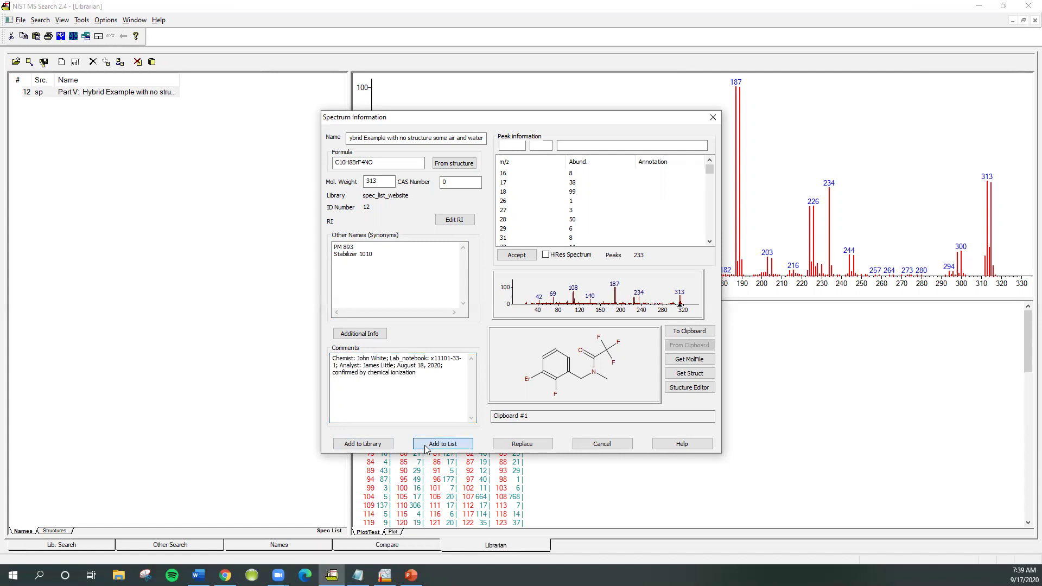
{"action": "left_click", "coordinate": [425, 449]}
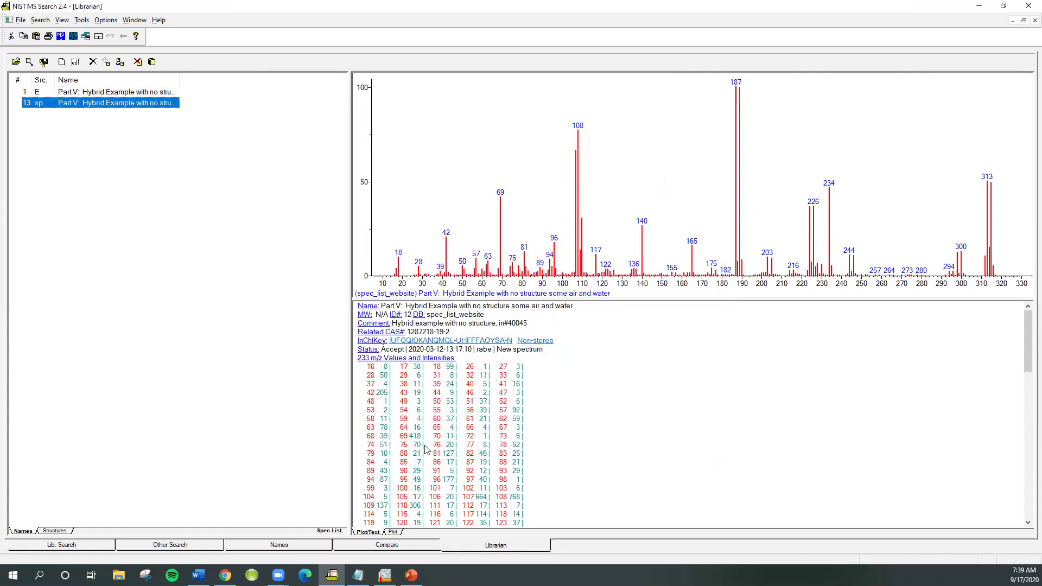
Set the library search presearch to InChIKey and run an identity search on the edited Part V spectrum
{"action": "left_click", "coordinate": [106, 550]}
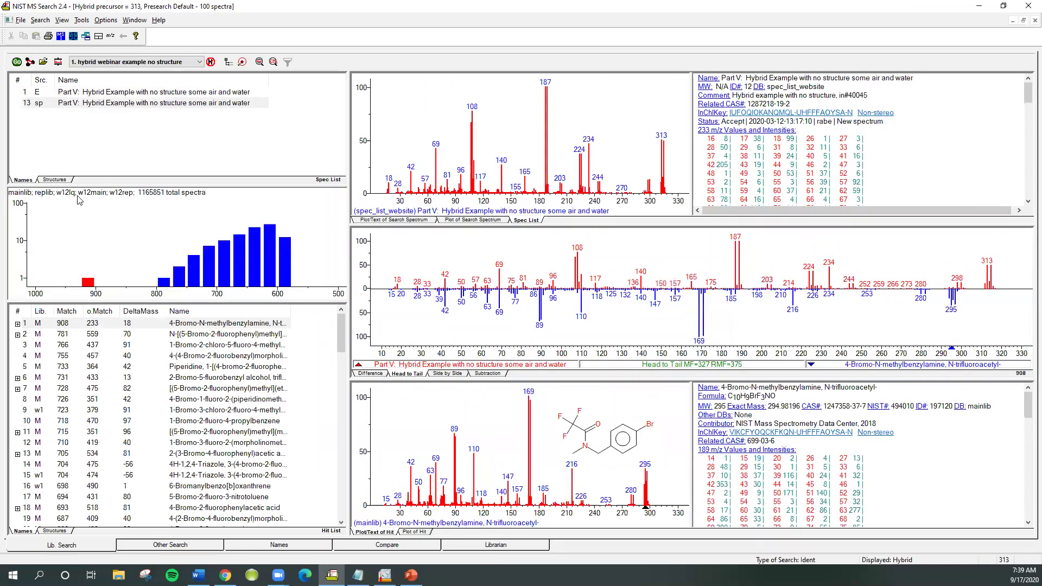
{"action": "left_click", "coordinate": [88, 93]}
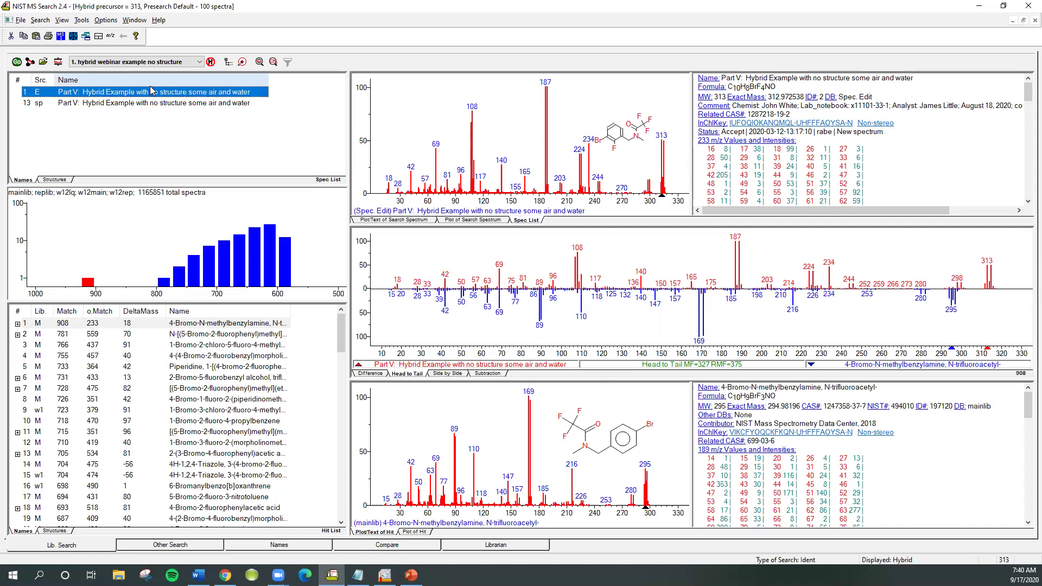
{"action": "left_click", "coordinate": [58, 62]}
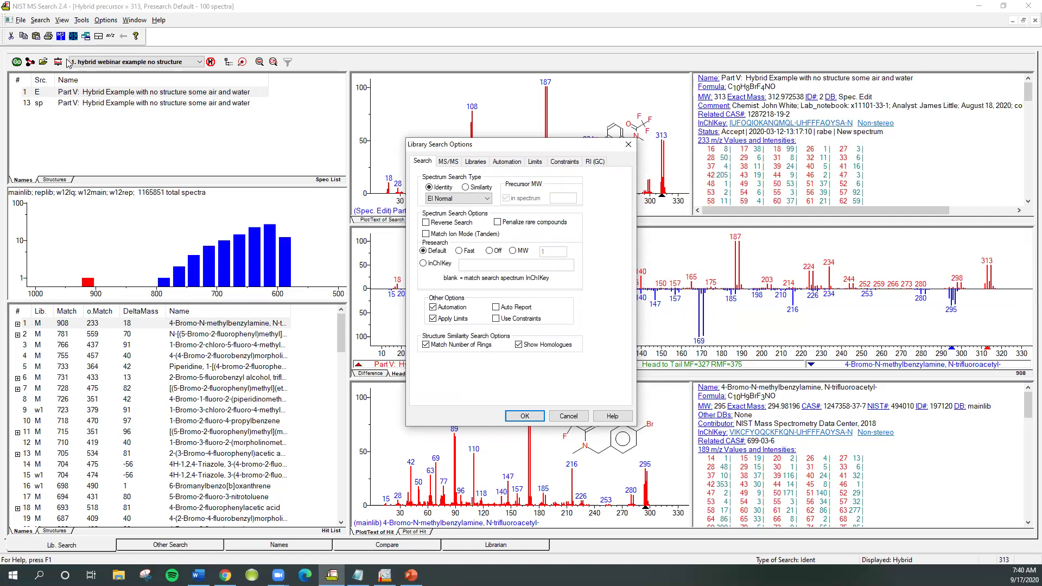
{"action": "left_click", "coordinate": [423, 264]}
{"action": "left_click", "coordinate": [524, 417]}
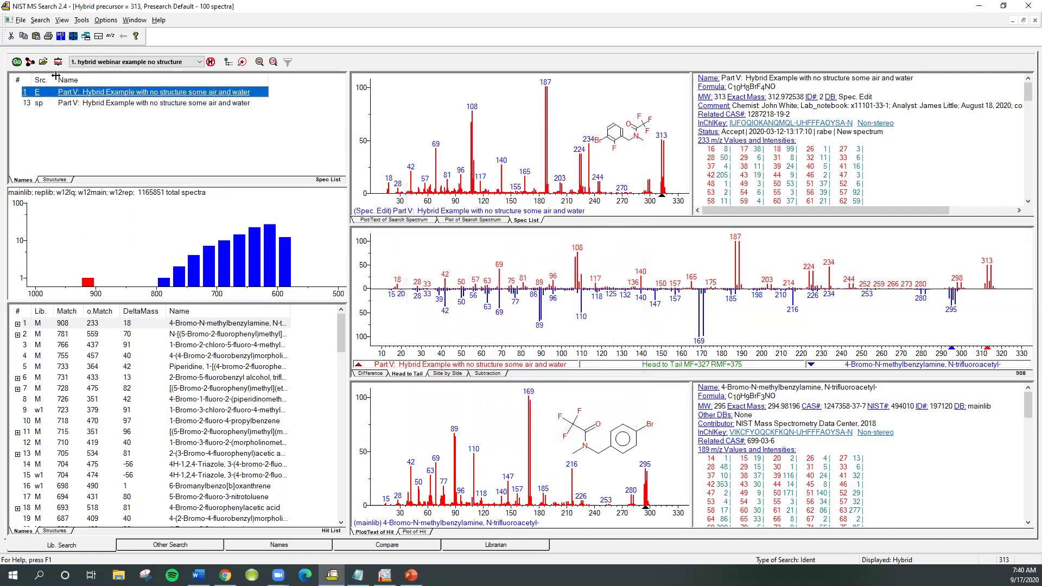
{"action": "left_click", "coordinate": [17, 62]}
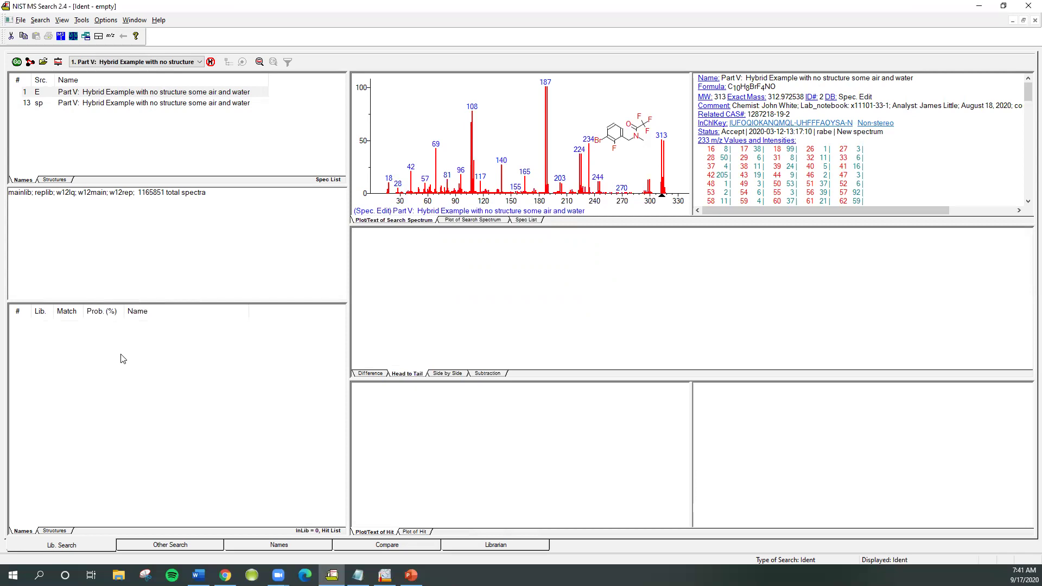
Send the edited Part V spectrum with its structure to MS Interpreter
{"action": "right_click", "coordinate": [116, 95]}
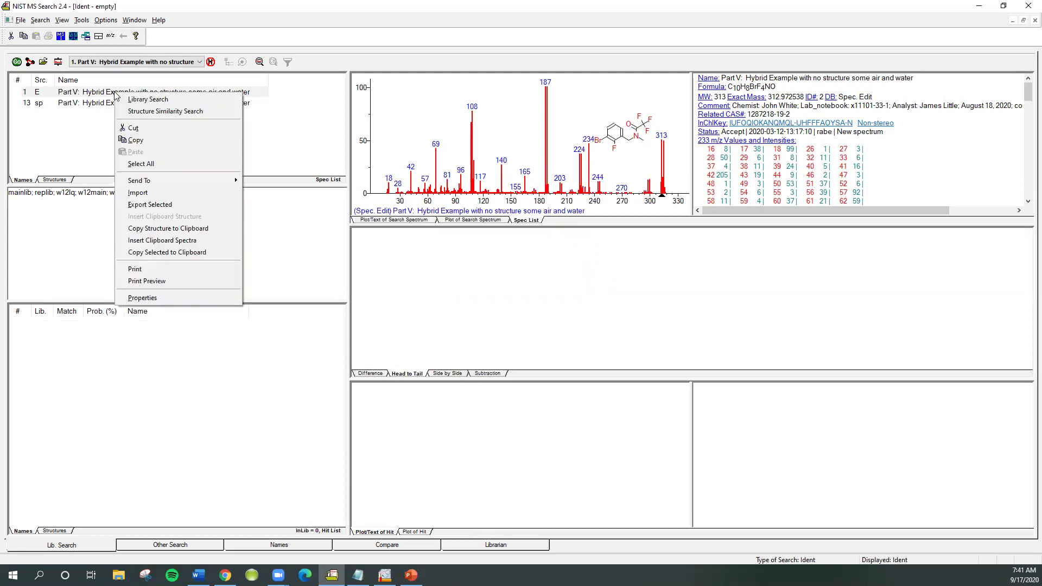
{"action": "mouse_move", "coordinate": [140, 181]}
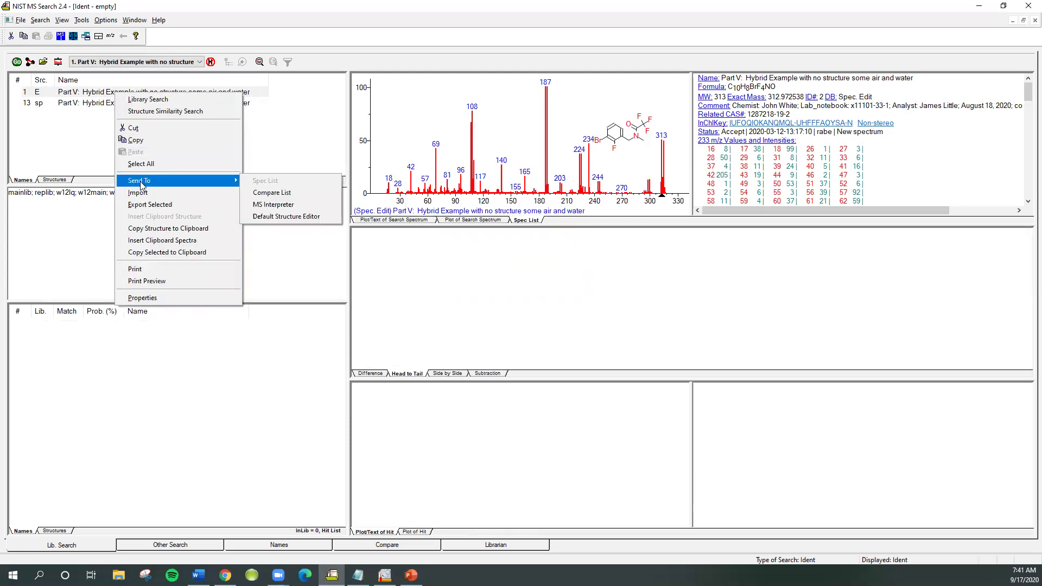
{"action": "left_click", "coordinate": [264, 205]}
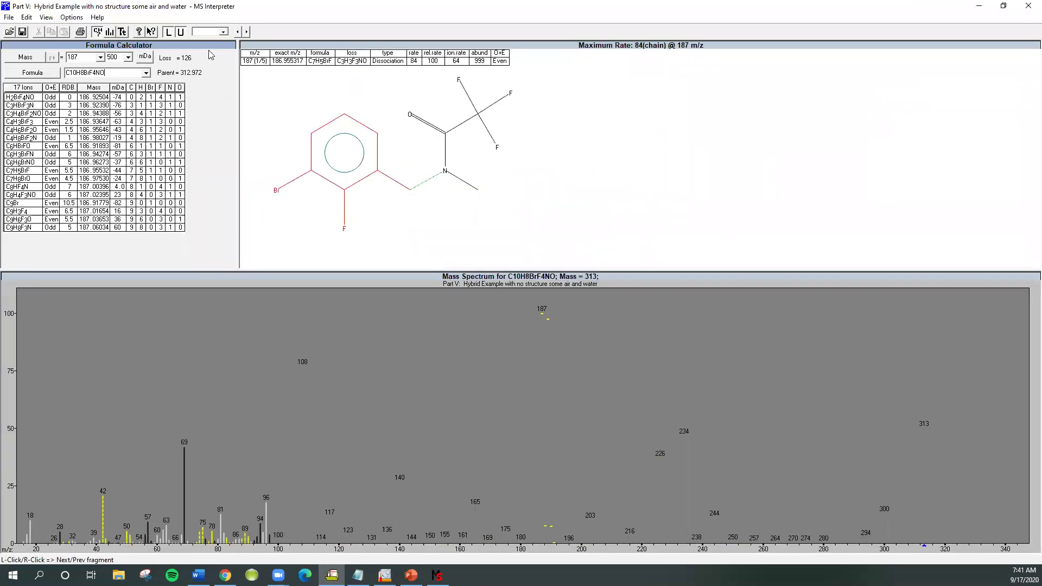
Open the Isotope Calculator, enable MS, Fit and Use M-1, and place it enlarged beside the structure
{"action": "left_click", "coordinate": [110, 31]}
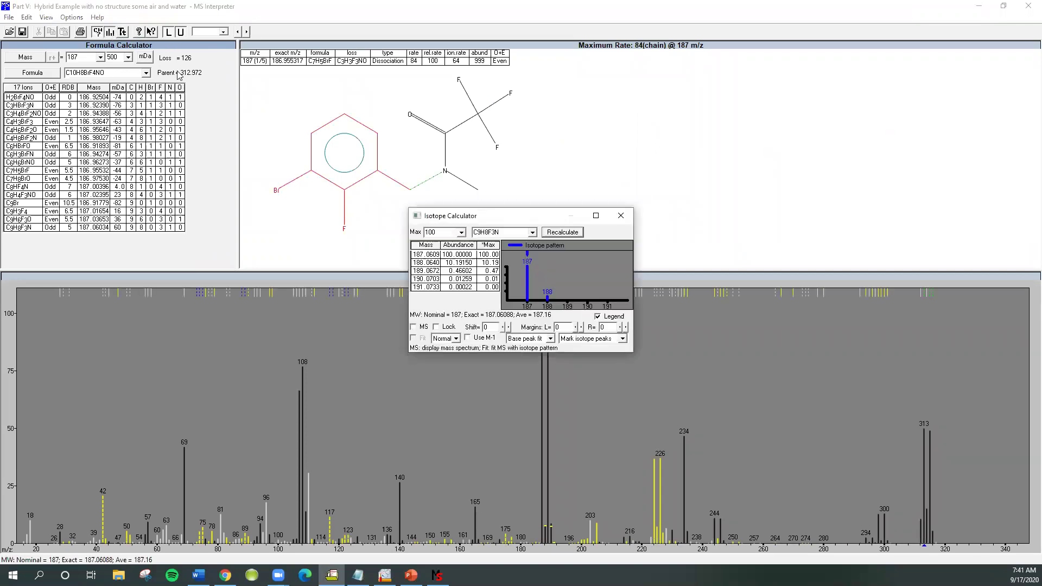
{"action": "left_click", "coordinate": [413, 327]}
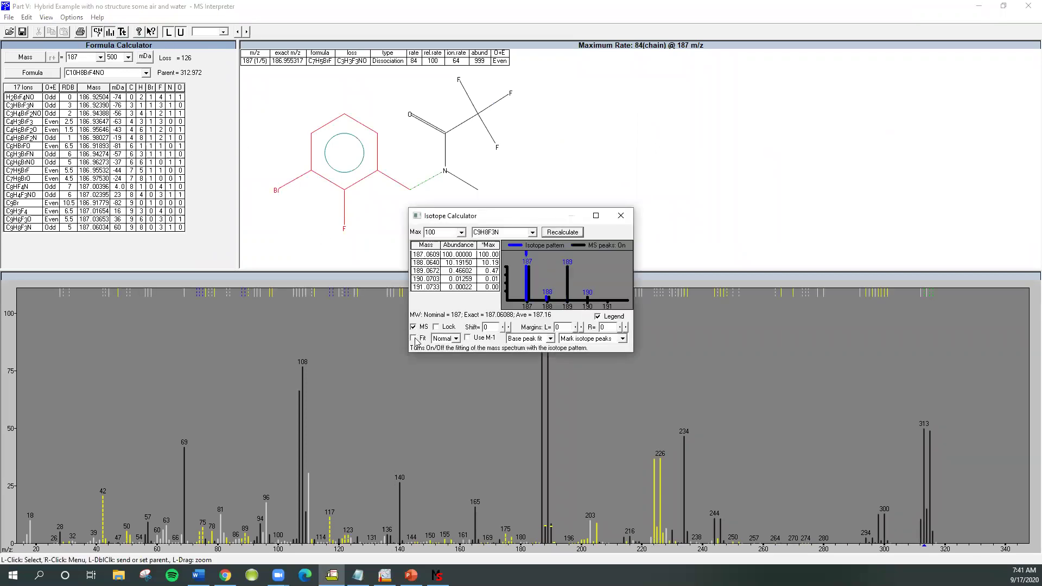
{"action": "left_click", "coordinate": [413, 339]}
{"action": "left_click", "coordinate": [468, 340]}
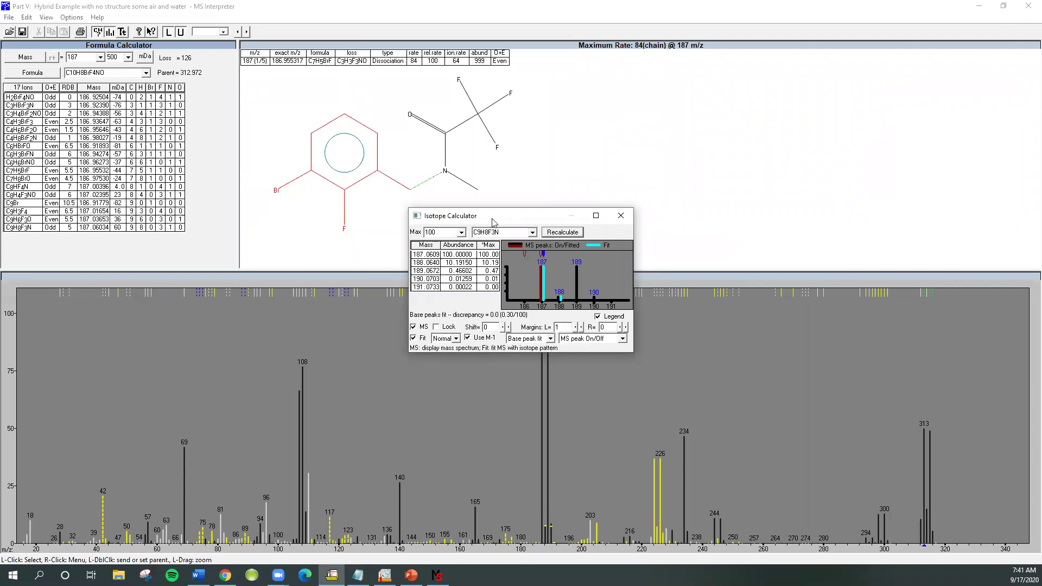
{"action": "left_click_drag", "start_coordinate": [494, 223], "coordinate": [778, 65]}
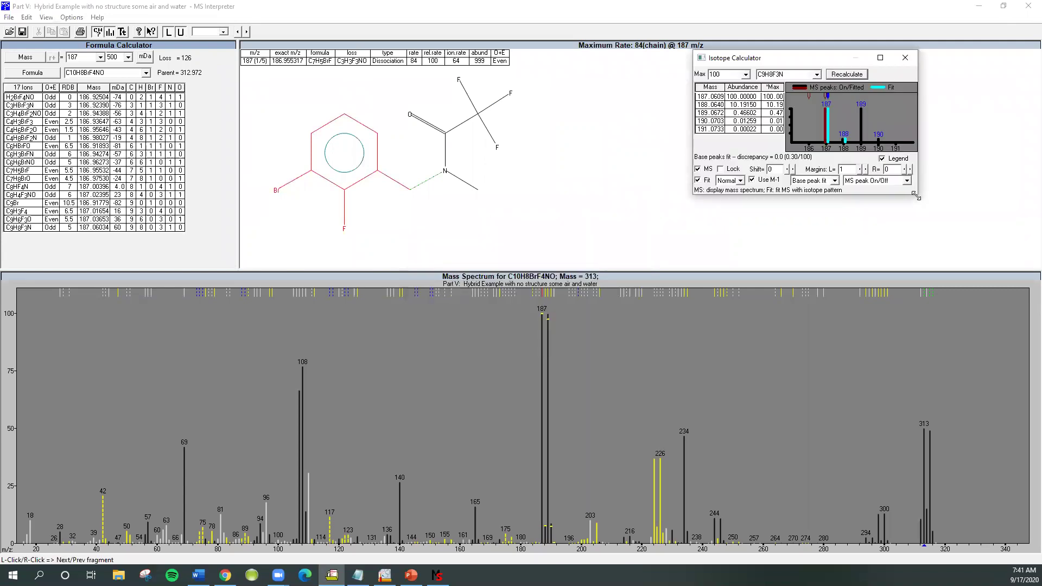
{"action": "left_click_drag", "start_coordinate": [916, 197], "coordinate": [973, 256]}
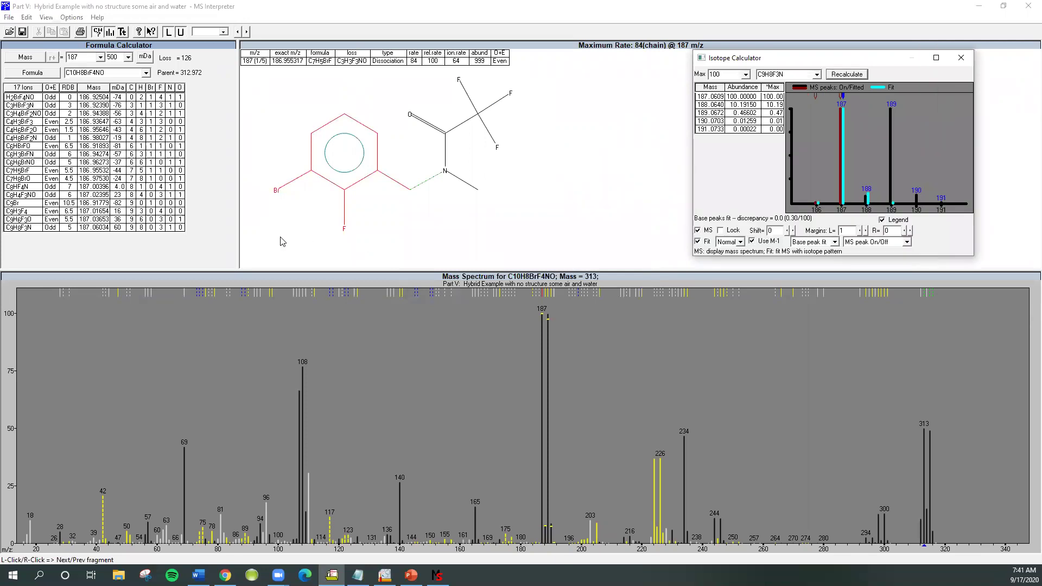
Cycle through the proposed fragment assignments for the m/z 187 peak and examine the cleavages on the structure
{"action": "left_click", "coordinate": [544, 328]}
{"action": "left_click", "coordinate": [545, 326]}
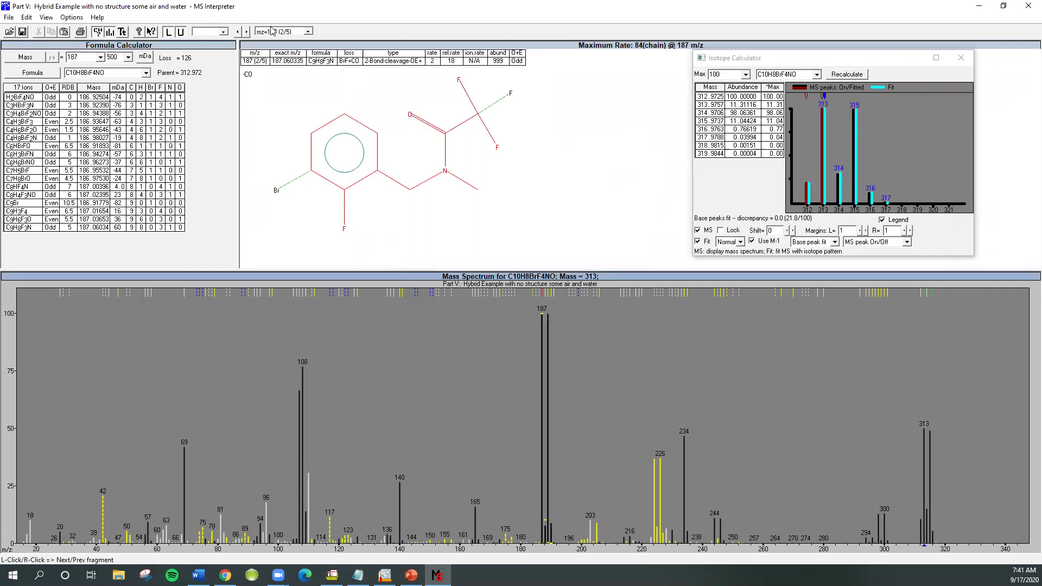
{"action": "left_click", "coordinate": [543, 321]}
{"action": "left_click", "coordinate": [543, 321]}
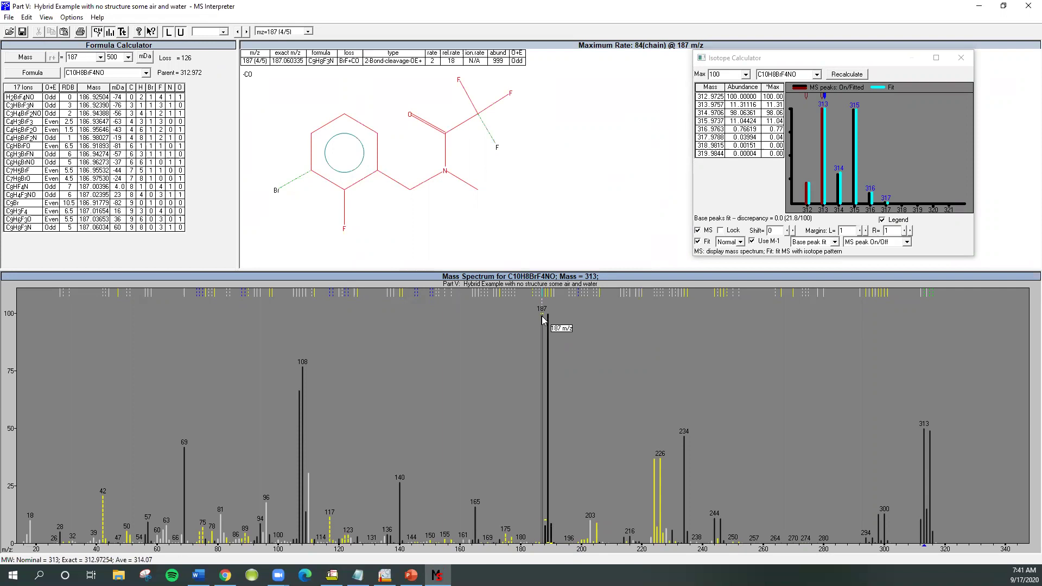
{"action": "left_click", "coordinate": [544, 321]}
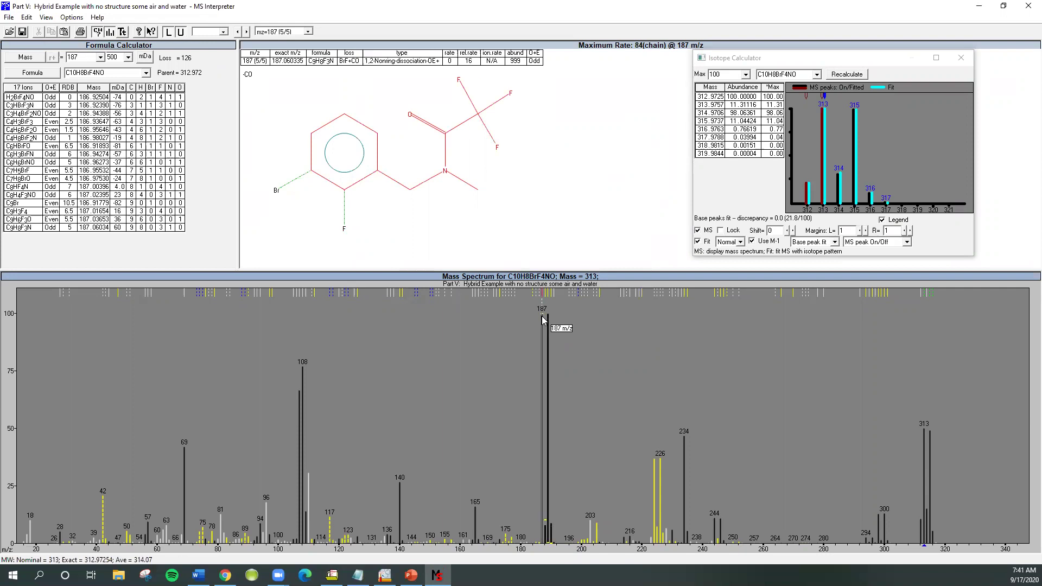
{"action": "left_click", "coordinate": [542, 318]}
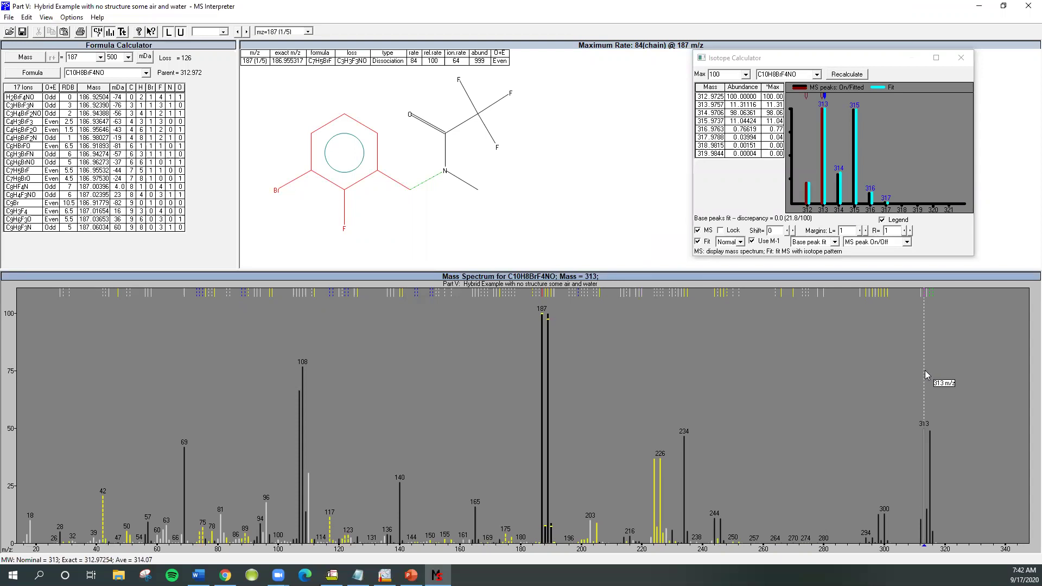
Inspect the assignments of the m/z 224 and 313 peaks and send the parent formula C10H8BrF4NO to the Isotope Calculator
{"action": "left_click", "coordinate": [654, 396]}
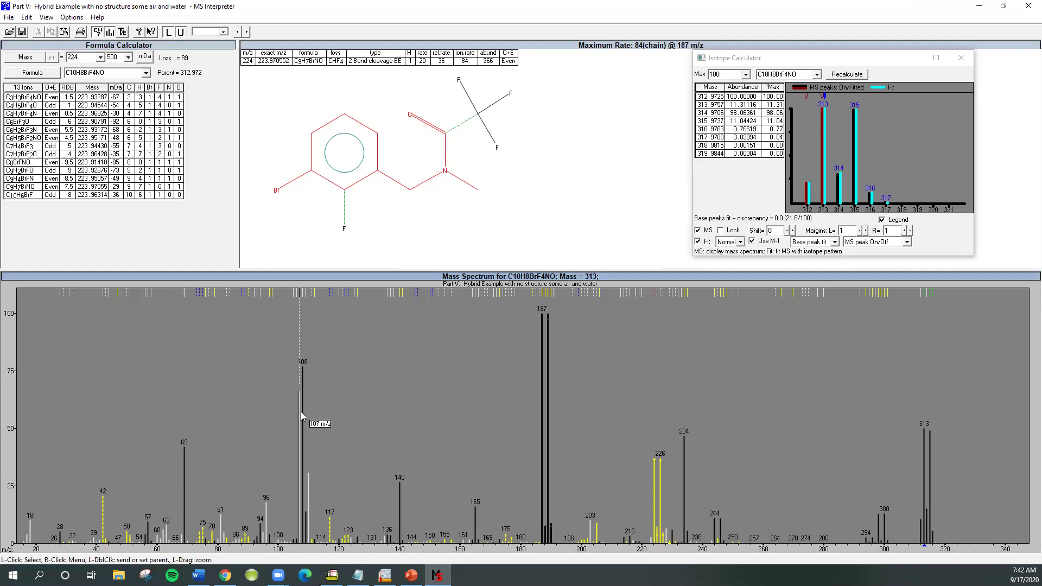
{"action": "left_click", "coordinate": [926, 425]}
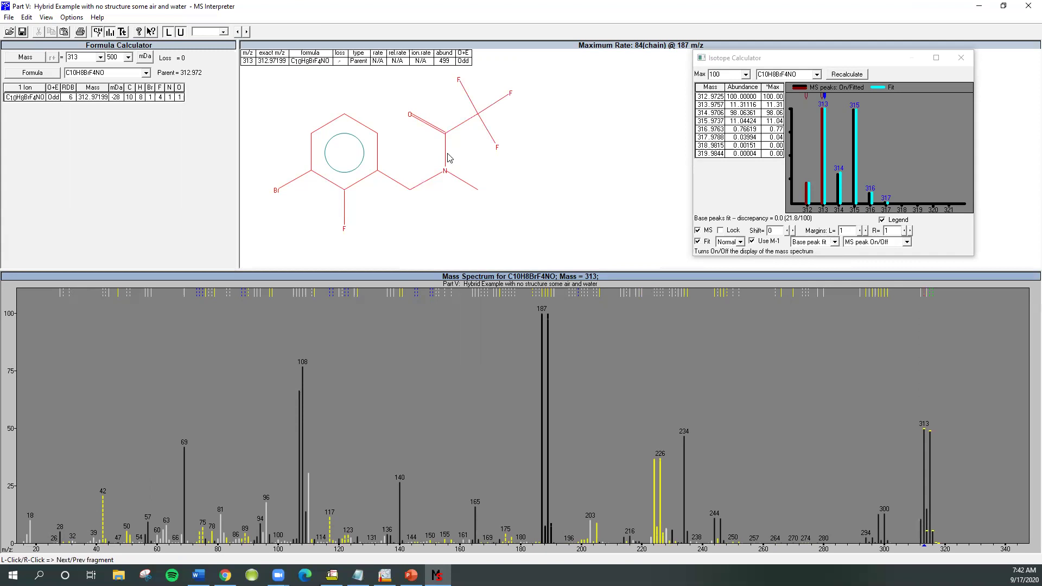
{"action": "right_click", "coordinate": [314, 64]}
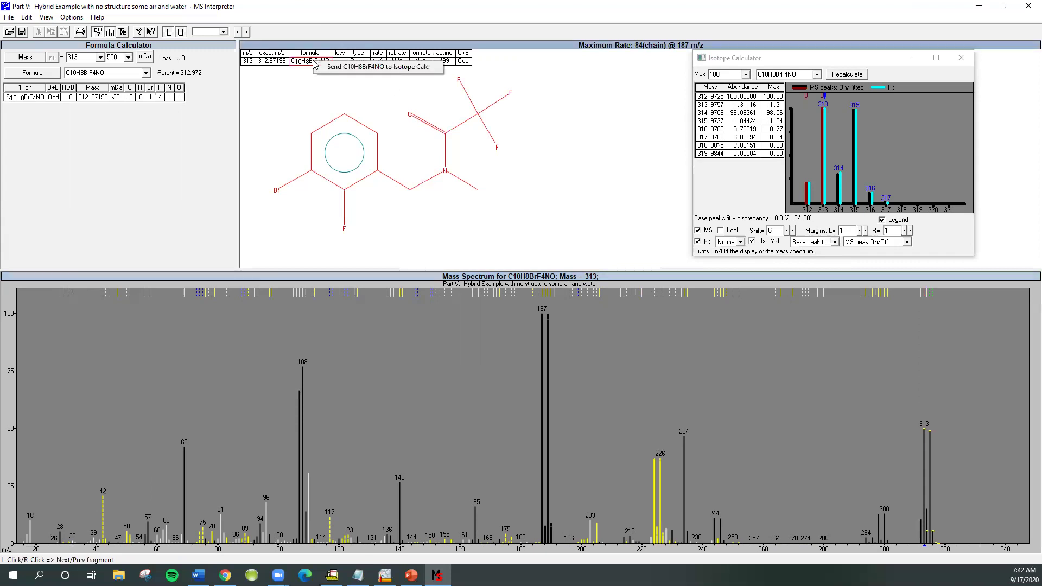
{"action": "left_click", "coordinate": [326, 66]}
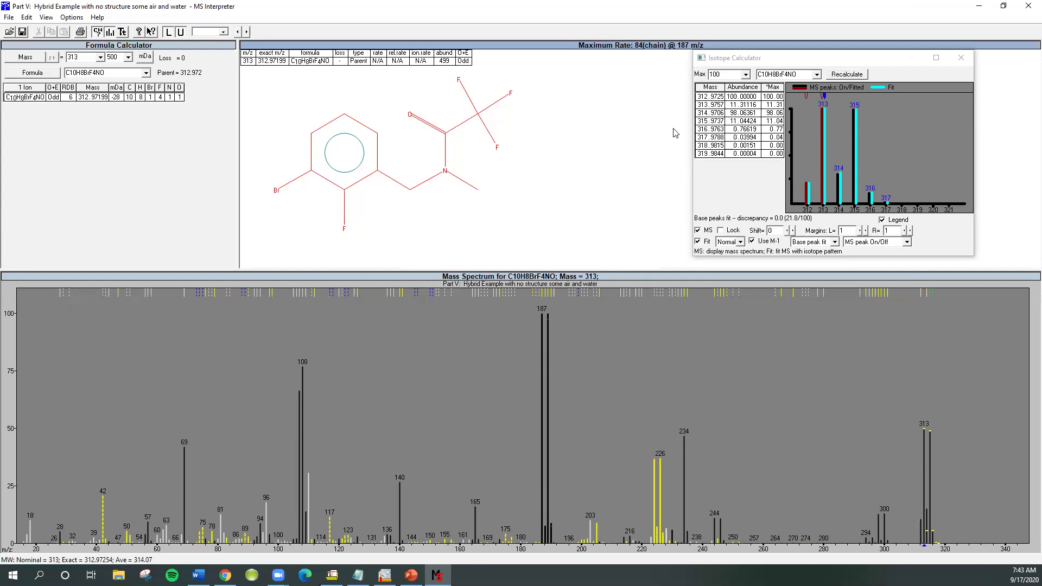
Return to the NIST MS Search Librarian and open the edited Part V spectrum for editing, moving its Spectrum Information window aside
{"action": "left_click", "coordinate": [980, 13]}
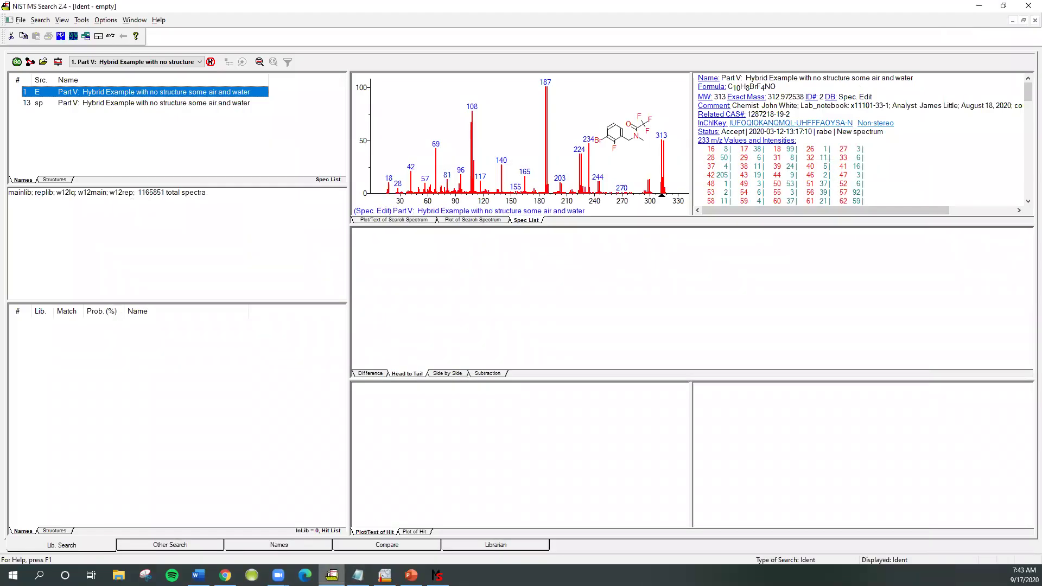
{"action": "left_click", "coordinate": [384, 575]}
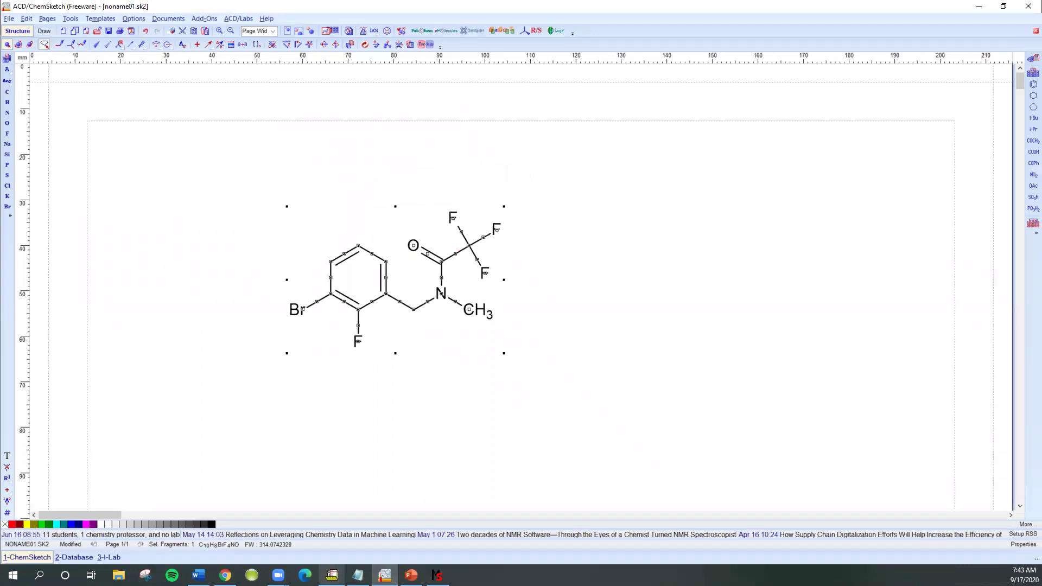
{"action": "key", "text": "alt+Tab"}
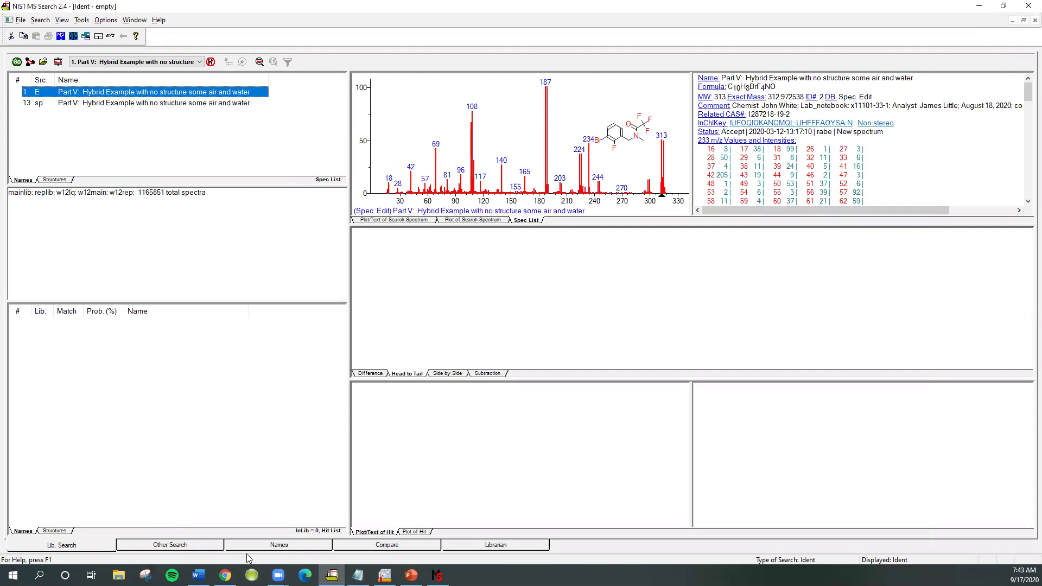
{"action": "left_click", "coordinate": [465, 549]}
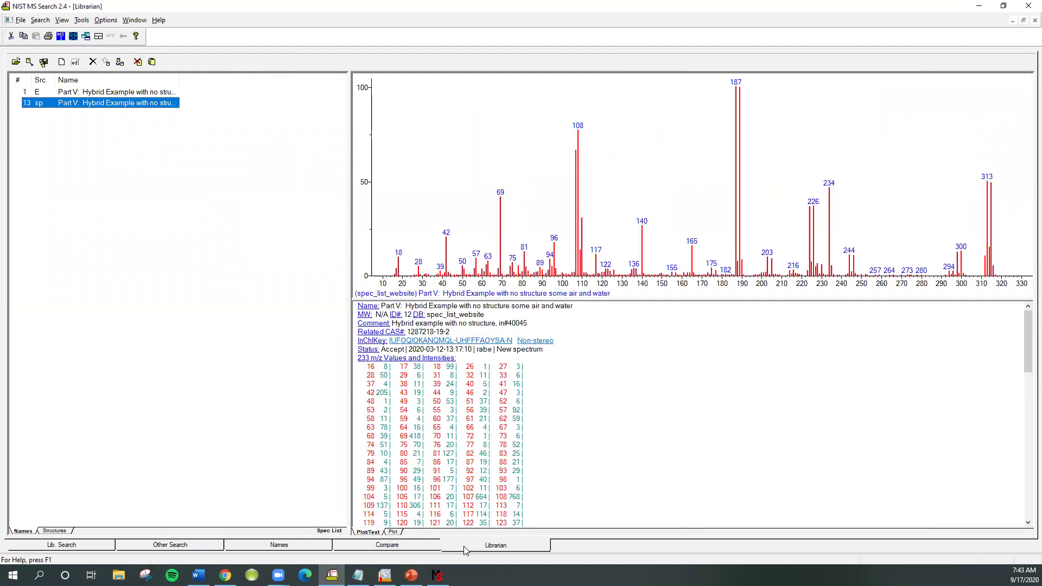
{"action": "left_click", "coordinate": [99, 93]}
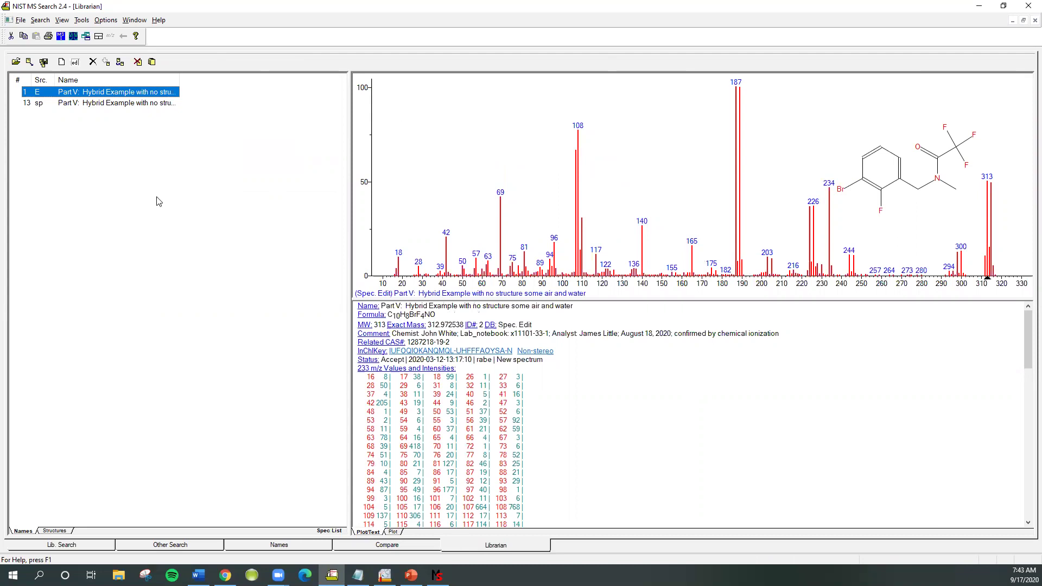
{"action": "left_click", "coordinate": [76, 66]}
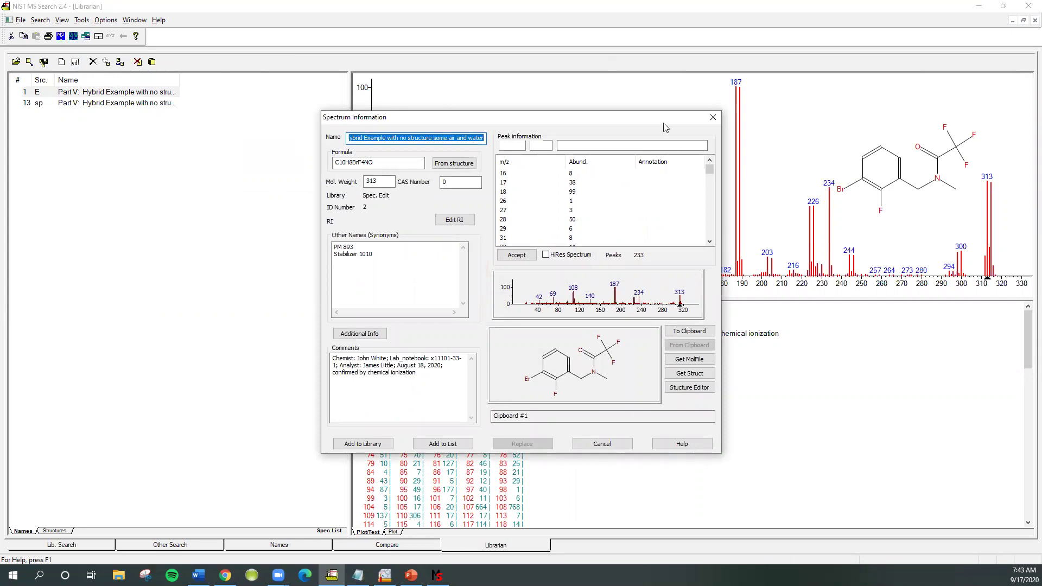
{"action": "left_click_drag", "start_coordinate": [663, 121], "coordinate": [875, 130]}
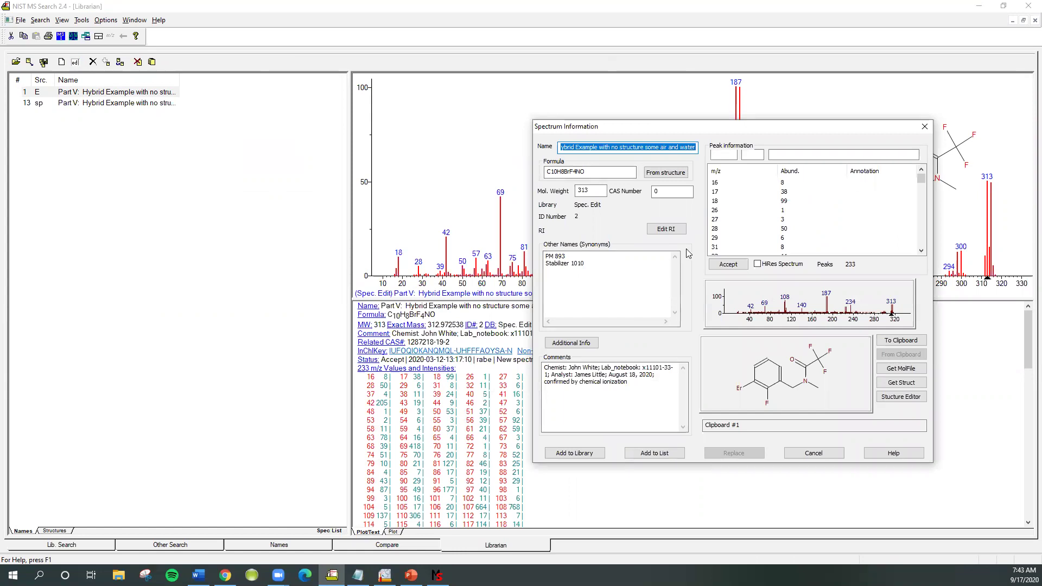
Delete the air and water peaks at m/z 16, 17, 18, 28 and 32 from the spectrum's peak list
{"action": "left_click", "coordinate": [715, 184]}
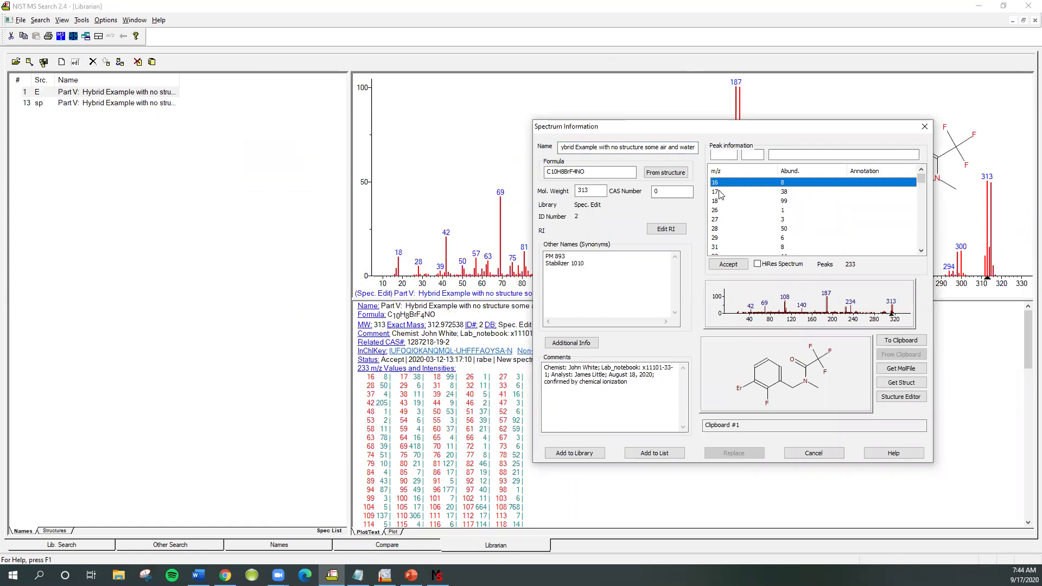
{"action": "left_click", "coordinate": [720, 194], "text": "shift"}
{"action": "left_click", "coordinate": [718, 201], "text": "ctrl"}
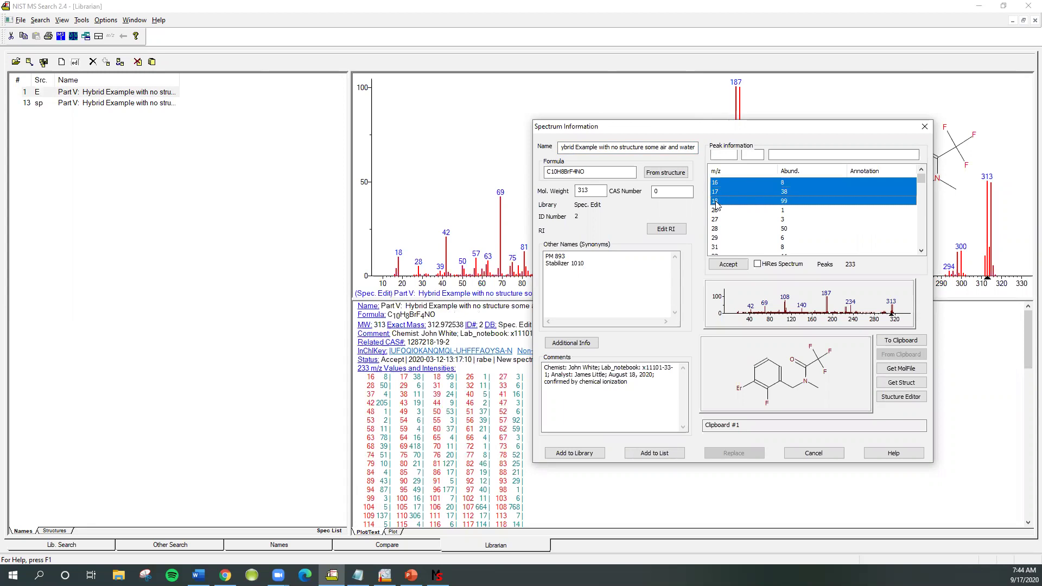
{"action": "left_click", "coordinate": [722, 230], "text": "ctrl"}
{"action": "left_click", "coordinate": [921, 250]}
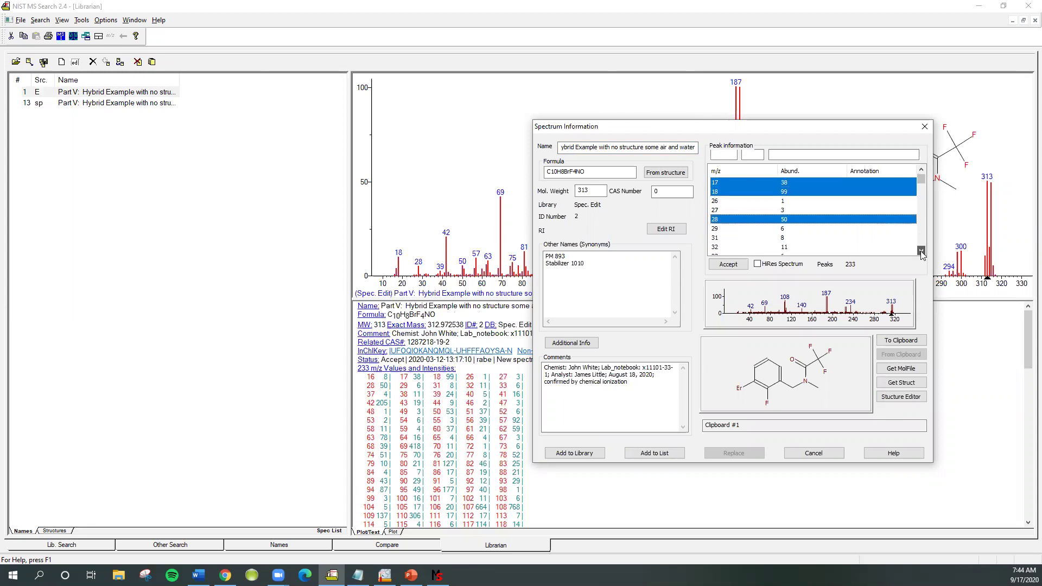
{"action": "left_click", "coordinate": [921, 251]}
{"action": "left_click", "coordinate": [921, 251]}
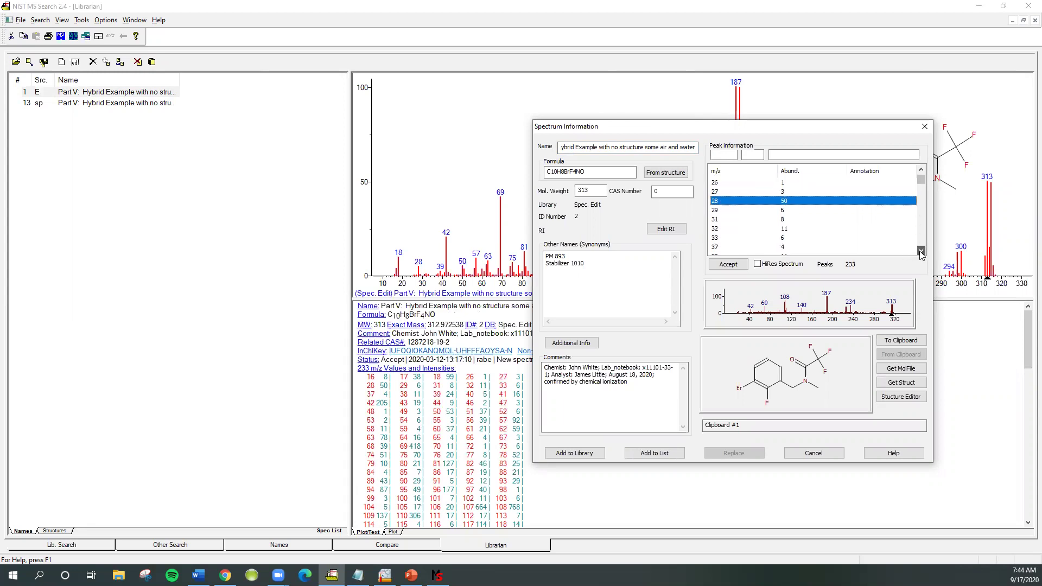
{"action": "left_click", "coordinate": [726, 232], "text": "ctrl"}
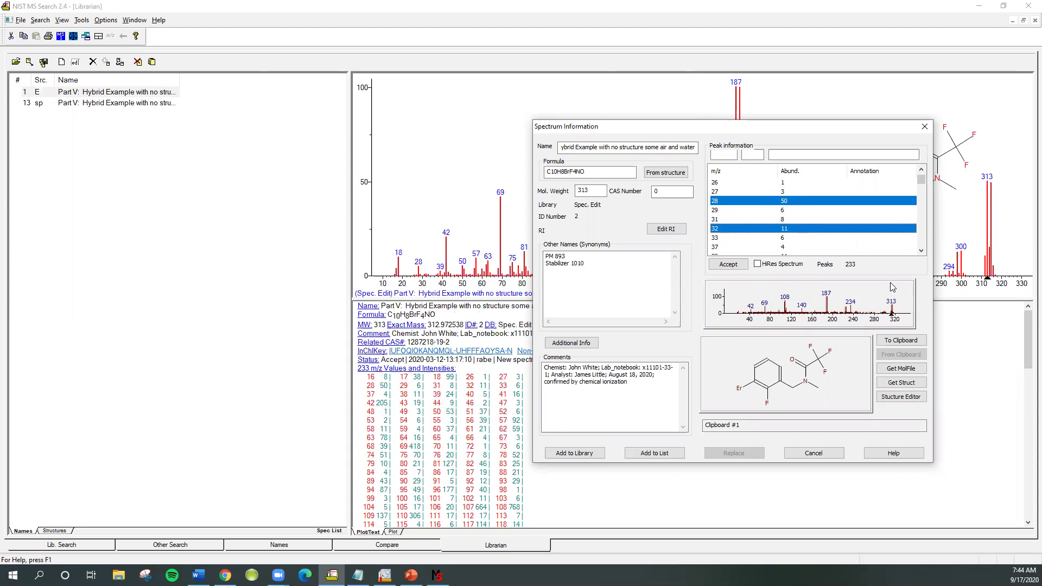
{"action": "key", "text": "Delete"}
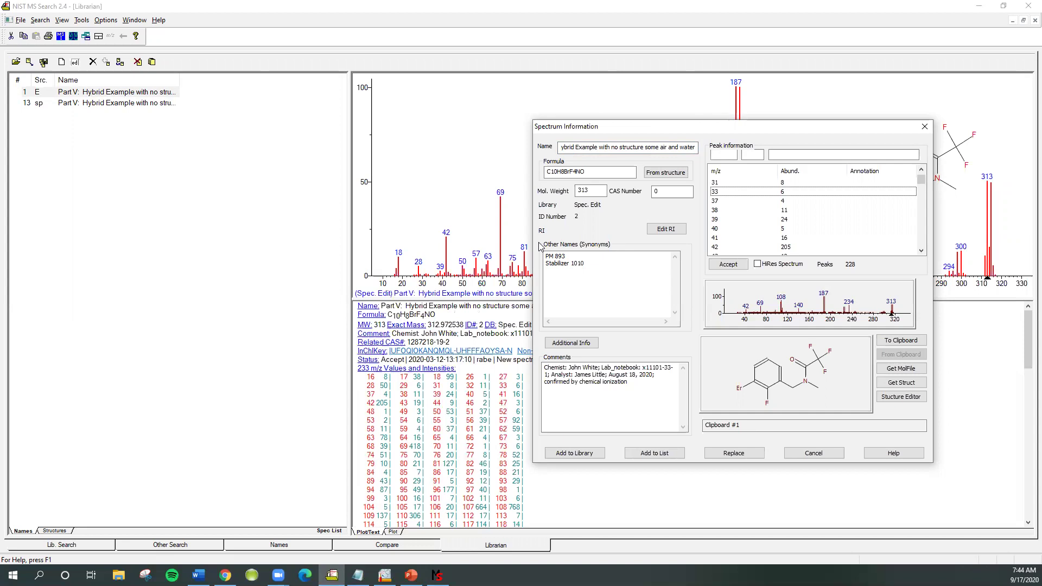
Add the cleaned spectrum to a new user library named first_time
{"action": "left_click", "coordinate": [592, 459]}
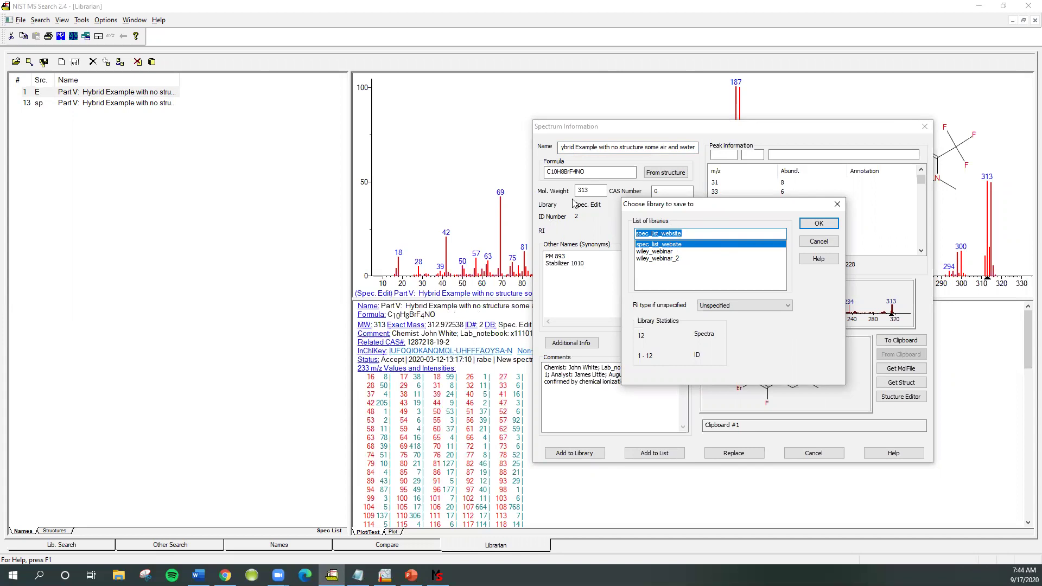
{"action": "type", "text": "first_t"}
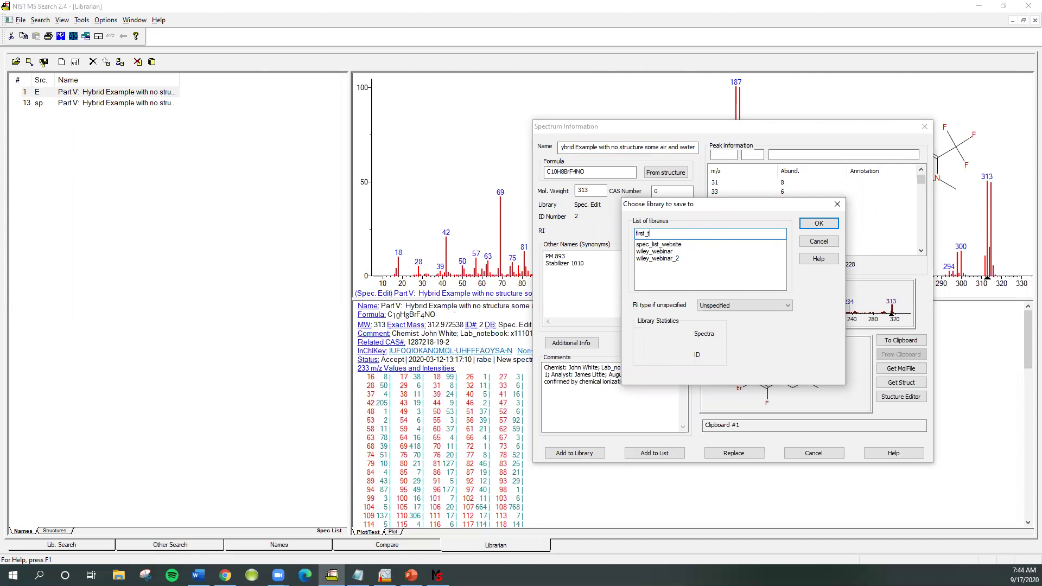
{"action": "type", "text": "ime"}
{"action": "left_click", "coordinate": [817, 224]}
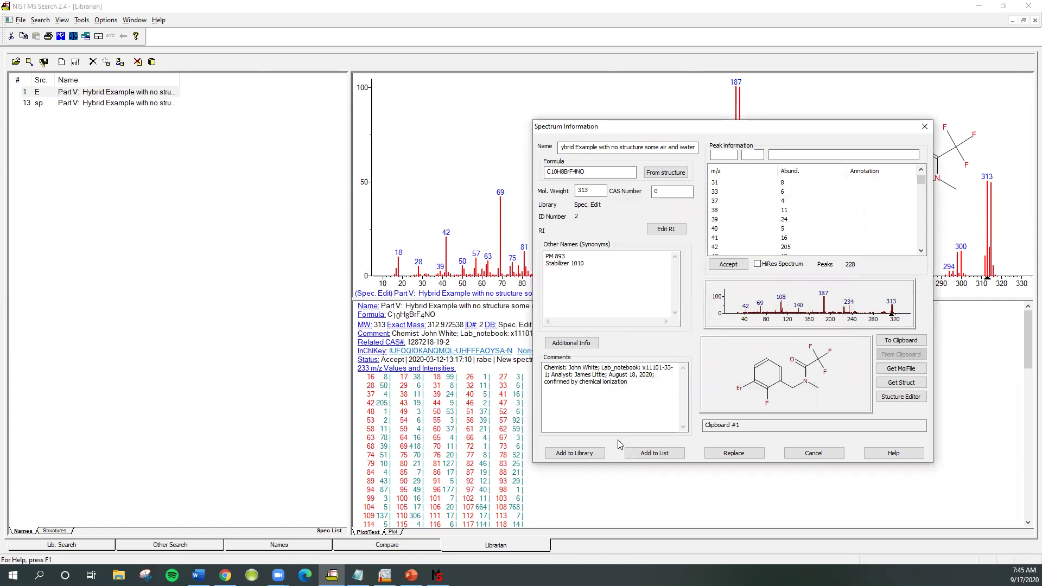
{"action": "left_click", "coordinate": [574, 453]}
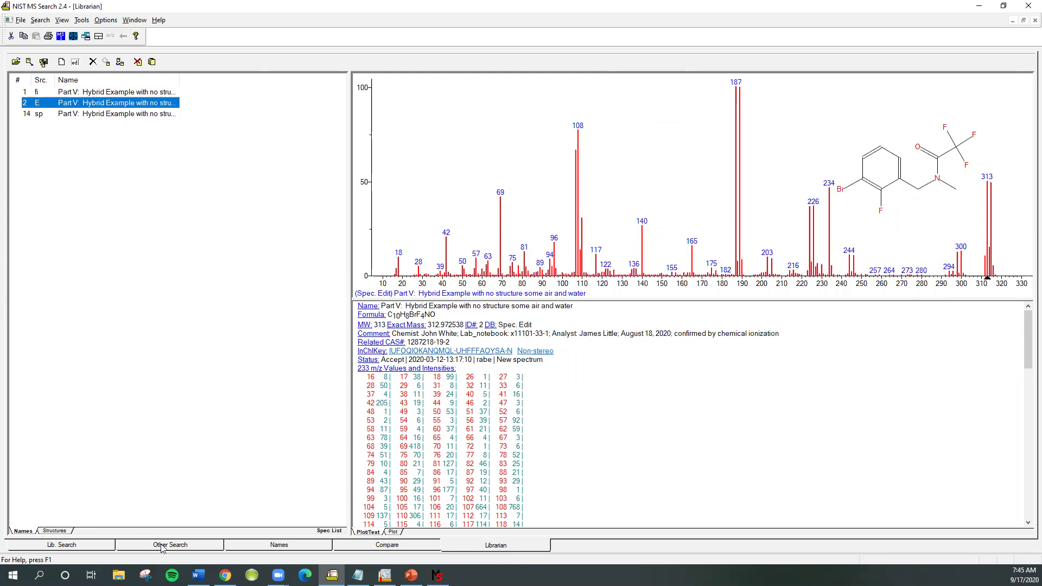
Go to the library search view and update the list of libraries
{"action": "left_click", "coordinate": [100, 546]}
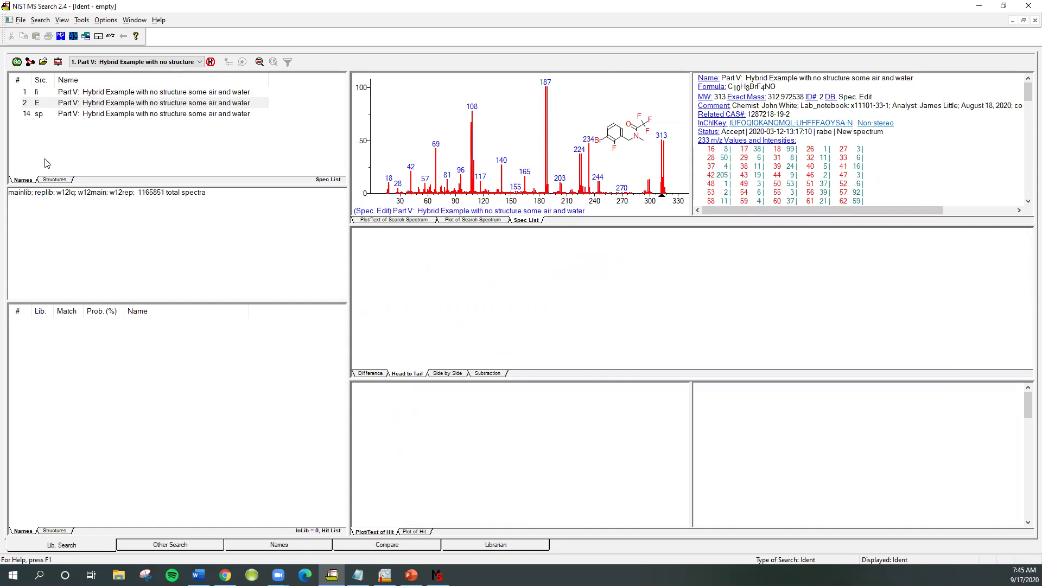
{"action": "left_click", "coordinate": [103, 21]}
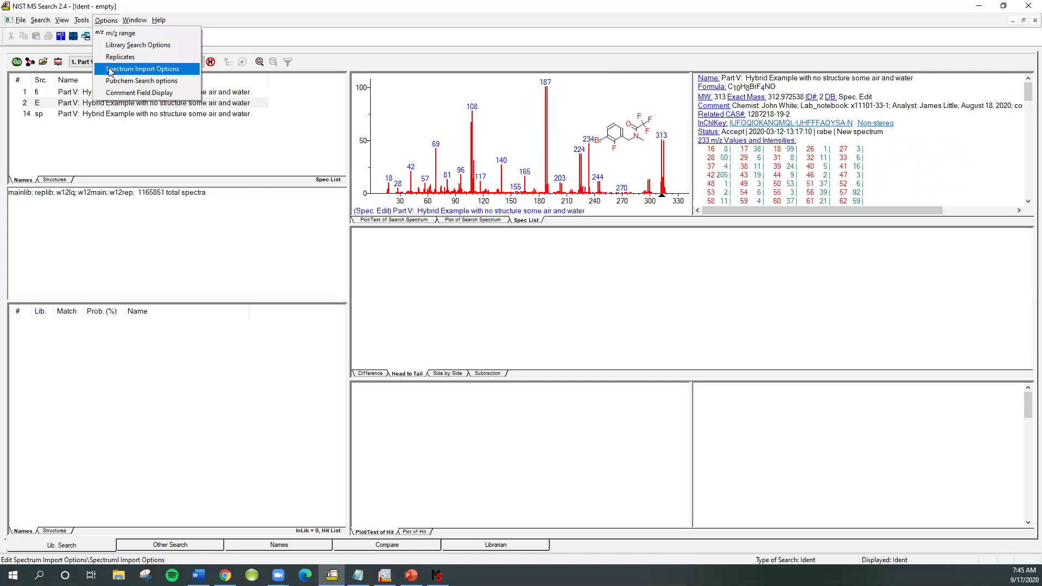
{"action": "mouse_move", "coordinate": [82, 26]}
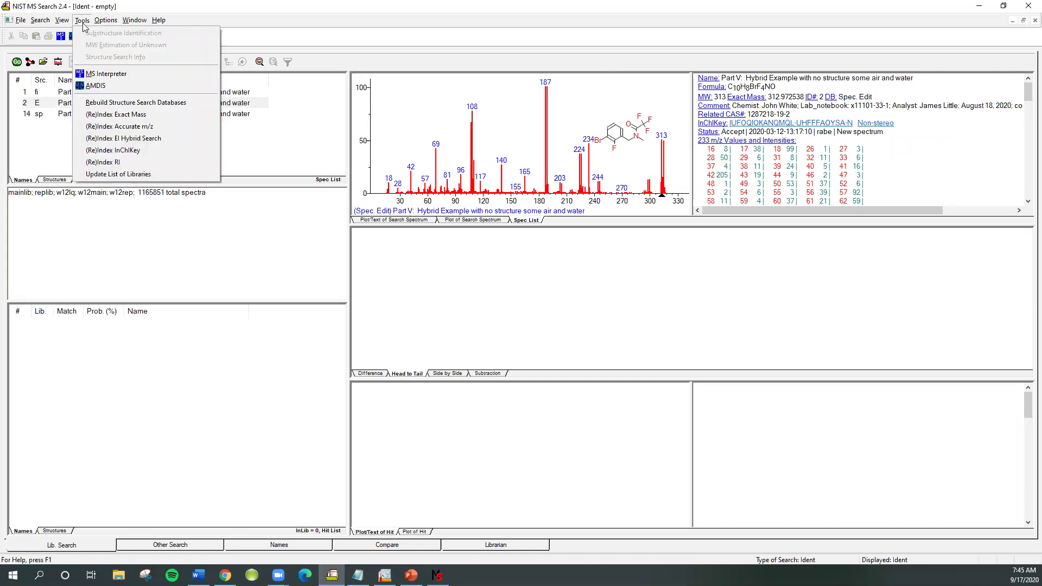
{"action": "left_click", "coordinate": [102, 174]}
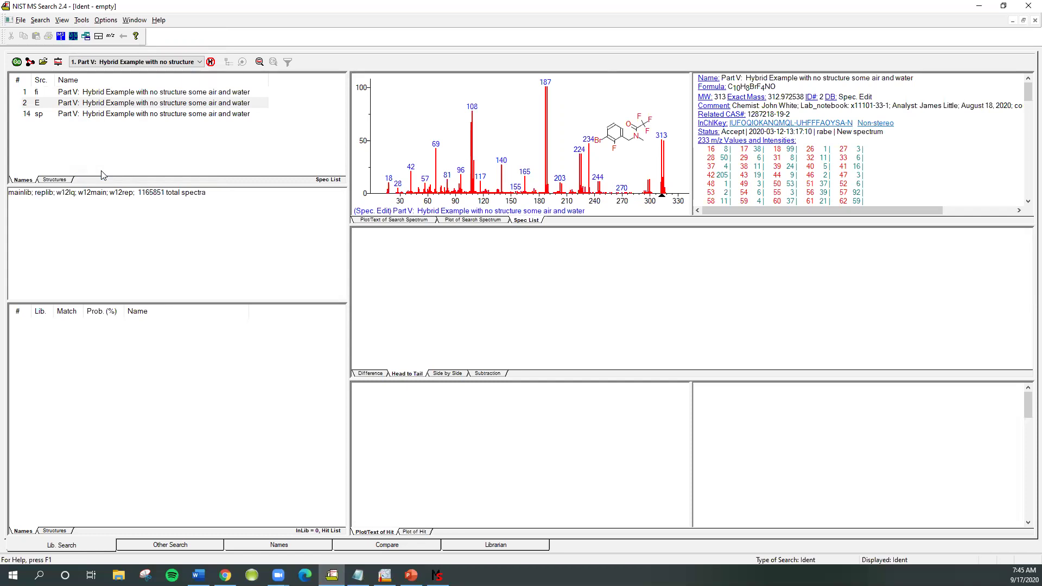
Rebuild the structure search database for the first_time library, minimizing the windows covering the builder, and exit the builder
{"action": "left_click", "coordinate": [84, 22]}
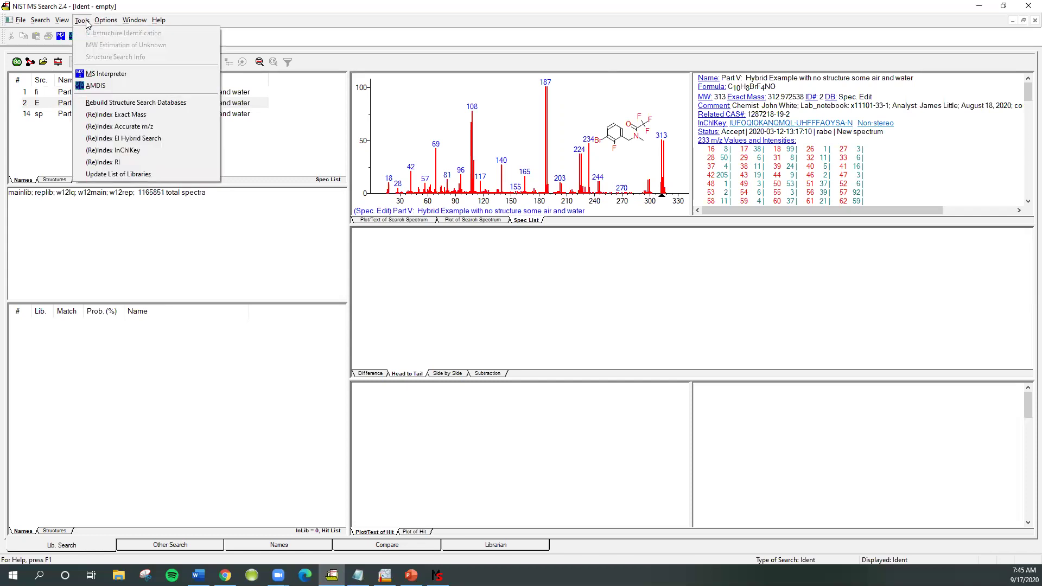
{"action": "left_click", "coordinate": [102, 103]}
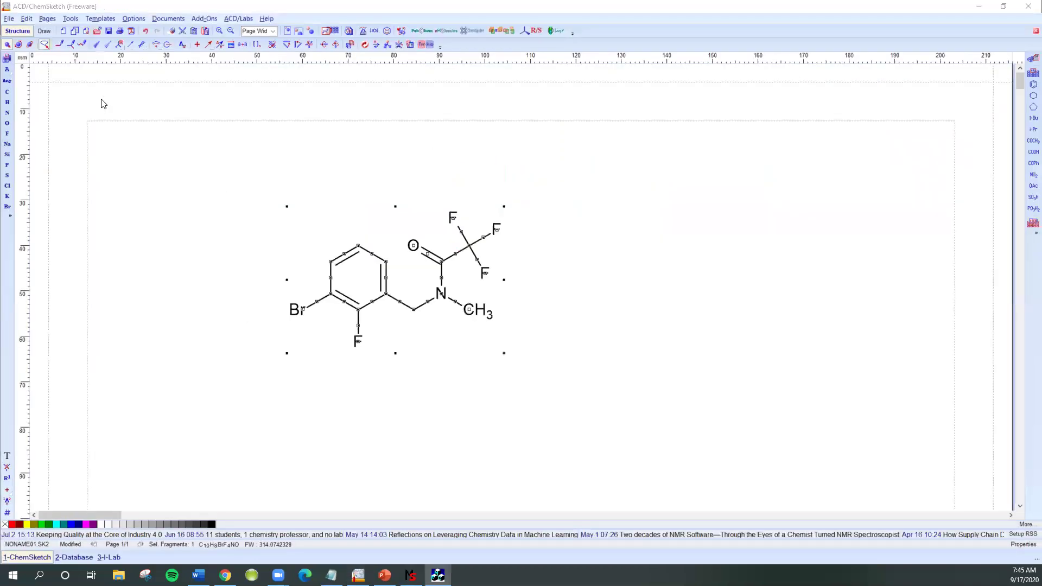
{"action": "left_click", "coordinate": [979, 6]}
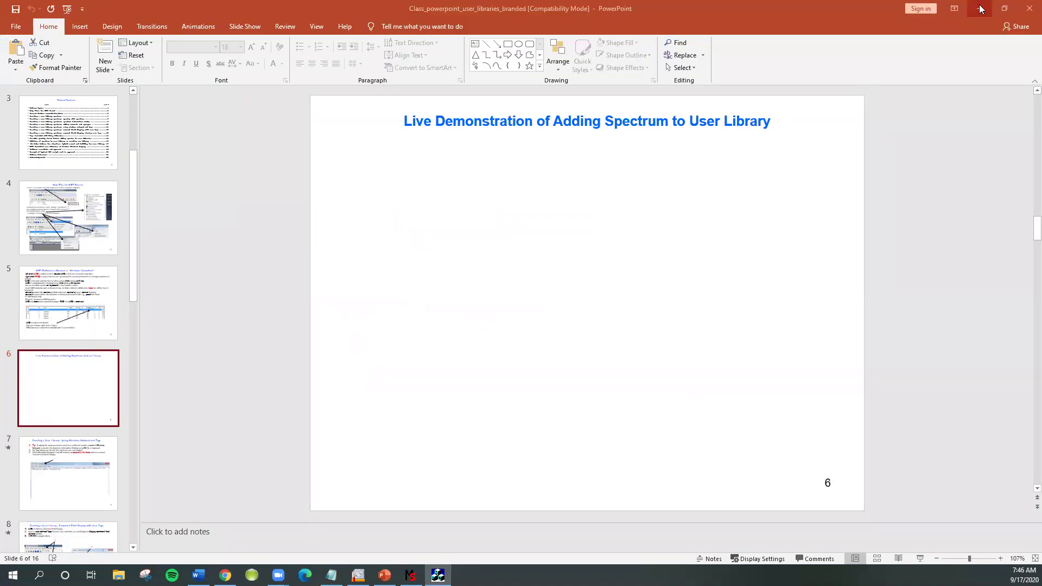
{"action": "left_click", "coordinate": [980, 7]}
{"action": "mouse_move", "coordinate": [357, 575]}
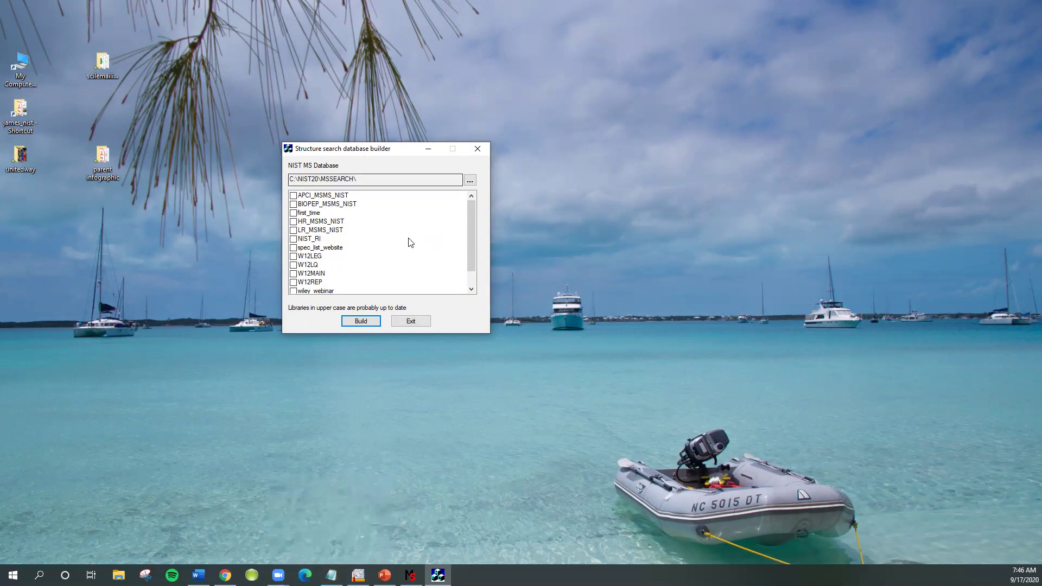
{"action": "mouse_move", "coordinate": [473, 225]}
{"action": "left_mouse_down"}
{"action": "mouse_move", "coordinate": [472, 252]}
{"action": "mouse_move", "coordinate": [478, 225]}
{"action": "left_mouse_up"}
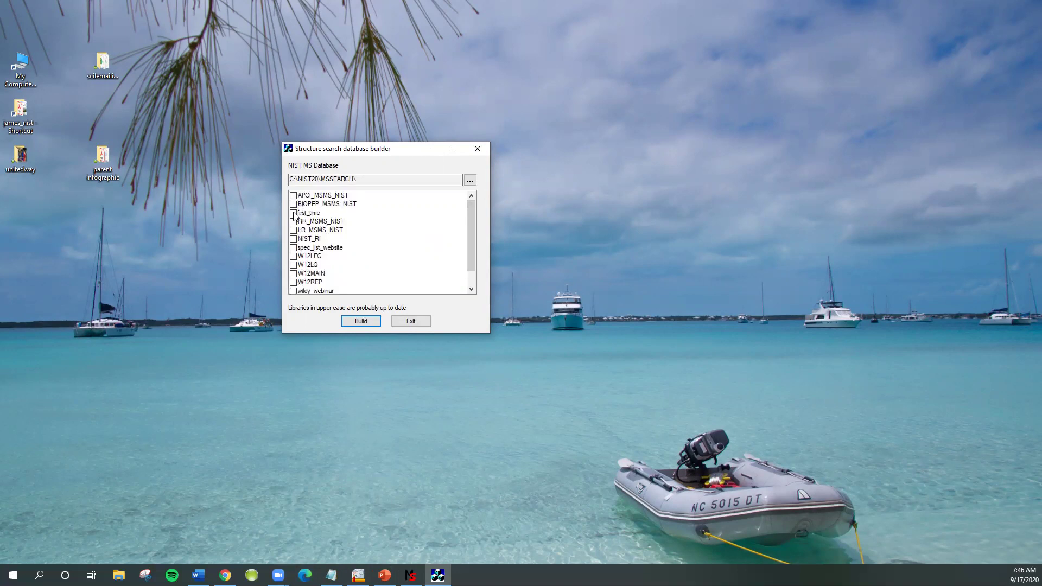
{"action": "left_click", "coordinate": [293, 213]}
{"action": "left_click", "coordinate": [356, 322]}
{"action": "left_click", "coordinate": [411, 325]}
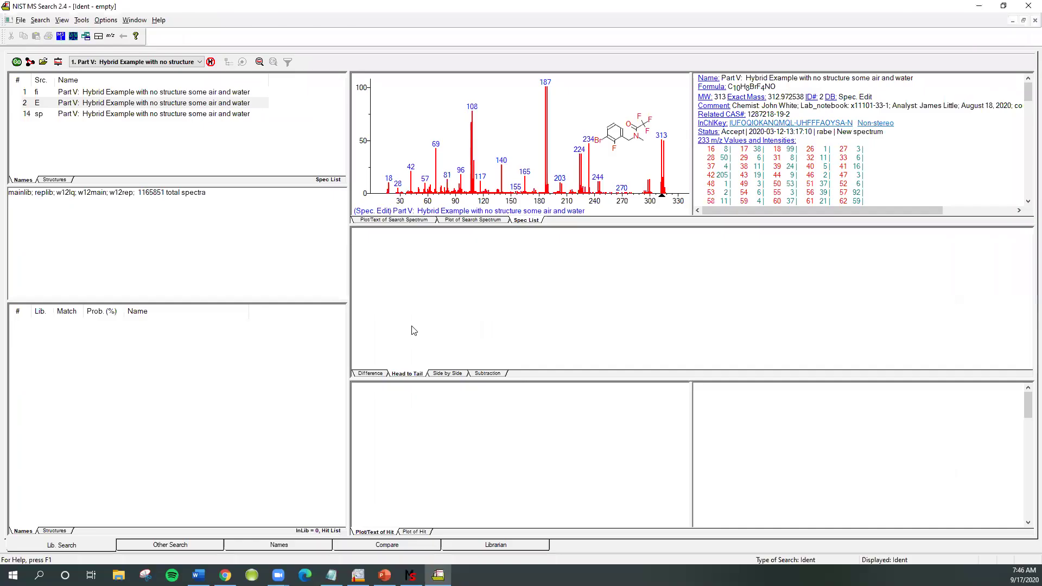
{"action": "left_click", "coordinate": [82, 21]}
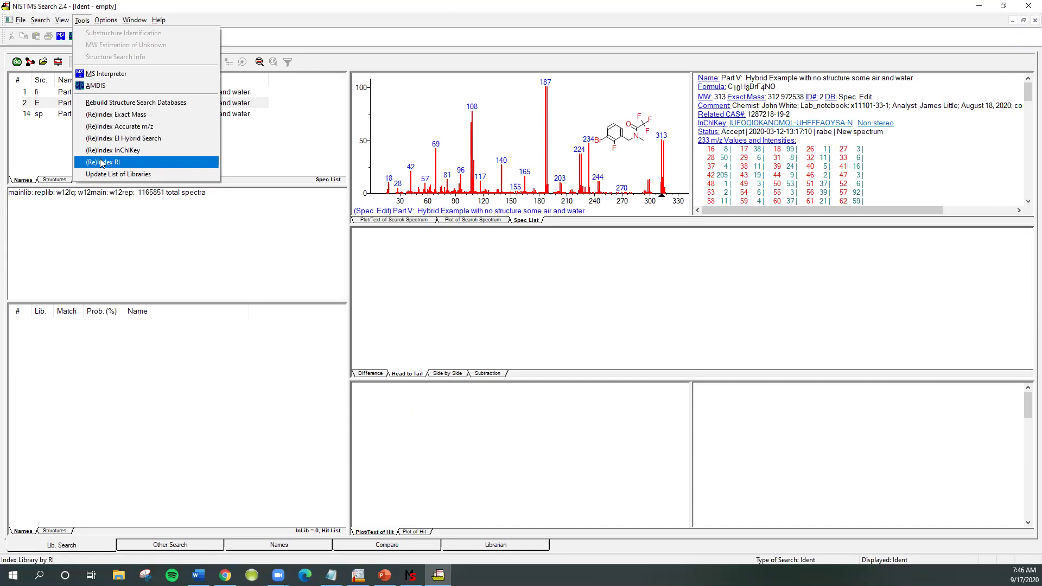
{"action": "left_click", "coordinate": [170, 5]}
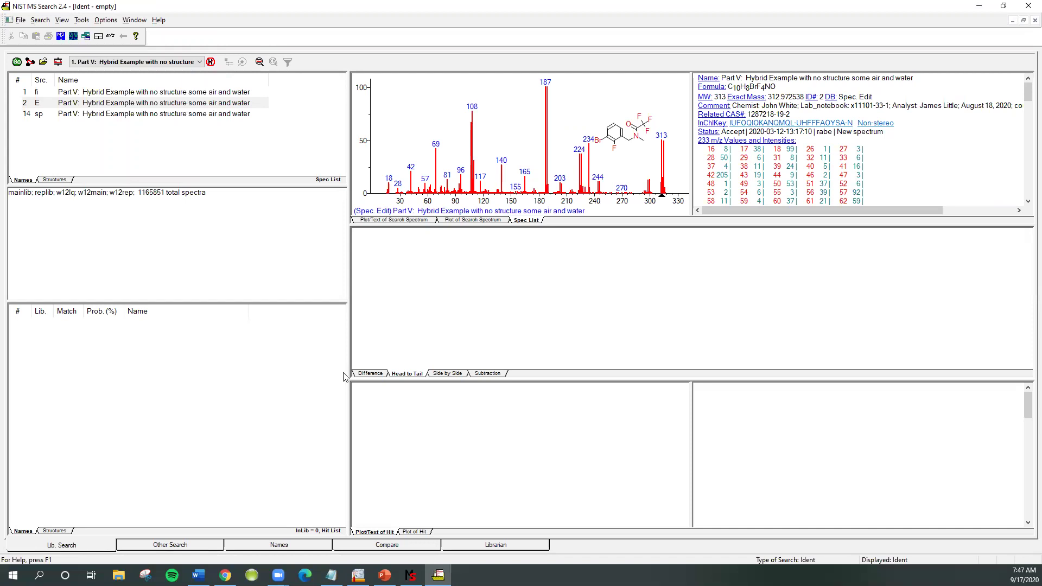
Switch to the Class_powerpoint_user_libraries_branded presentation in PowerPoint and start the slide show from slide 6
{"action": "left_click", "coordinate": [385, 575]}
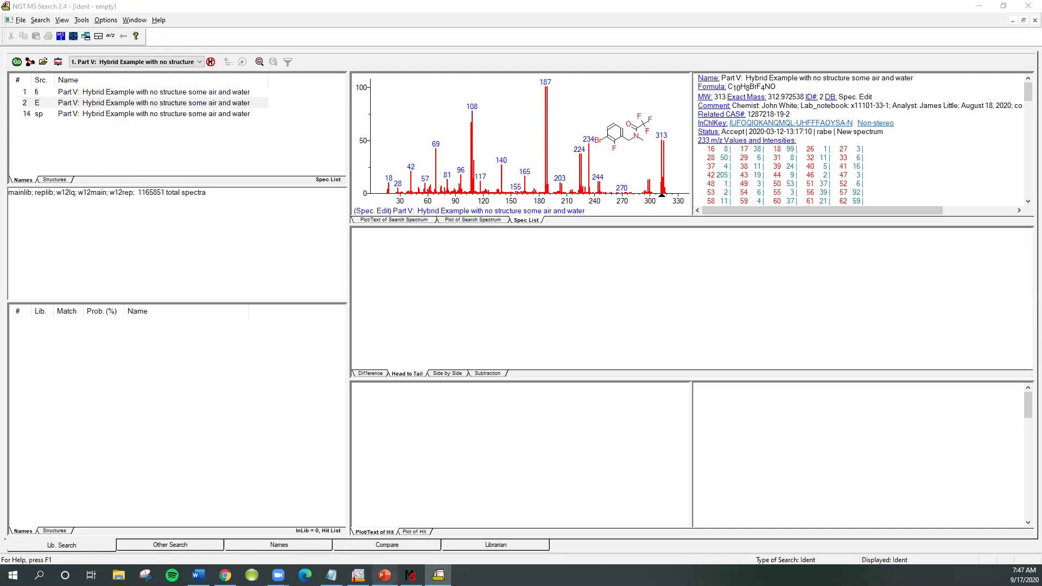
{"action": "left_click", "coordinate": [425, 308]}
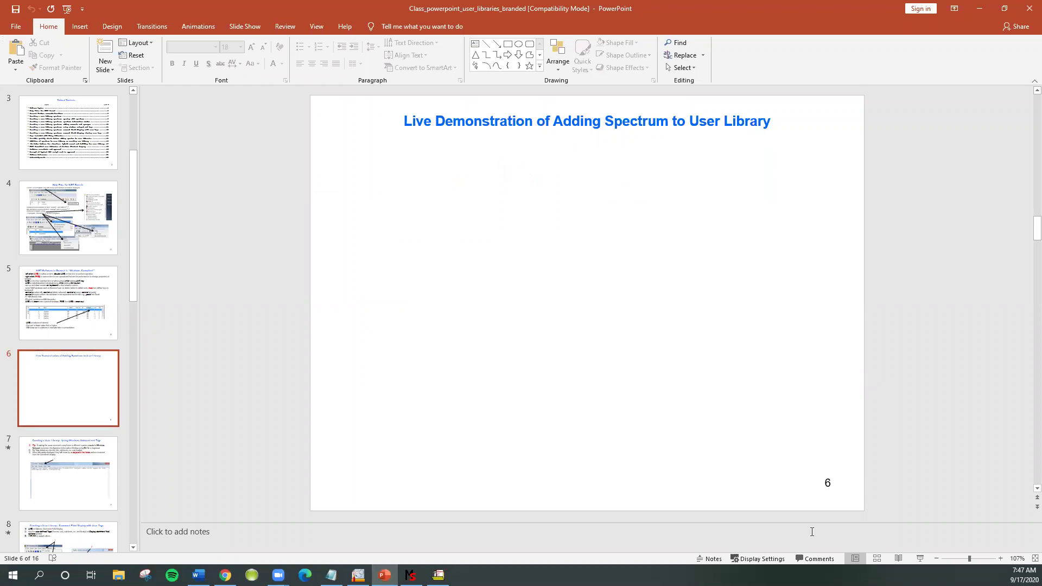
{"action": "left_click", "coordinate": [915, 552]}
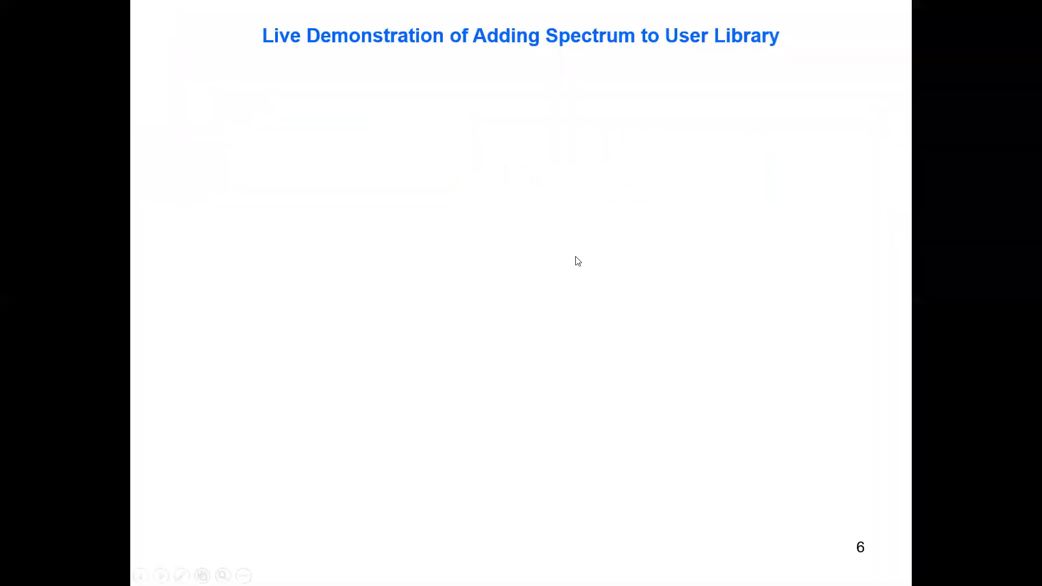